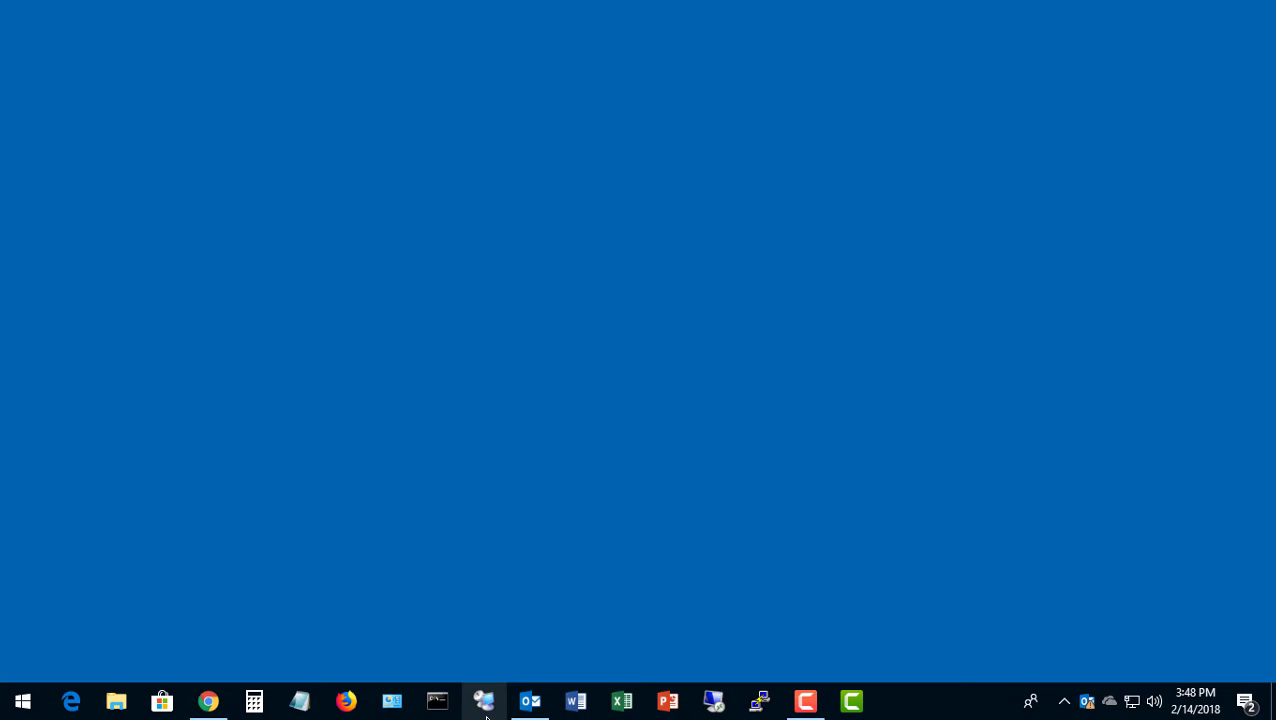
Search Windows for control panel, open it and maximize its window.
right_click(35, 697)
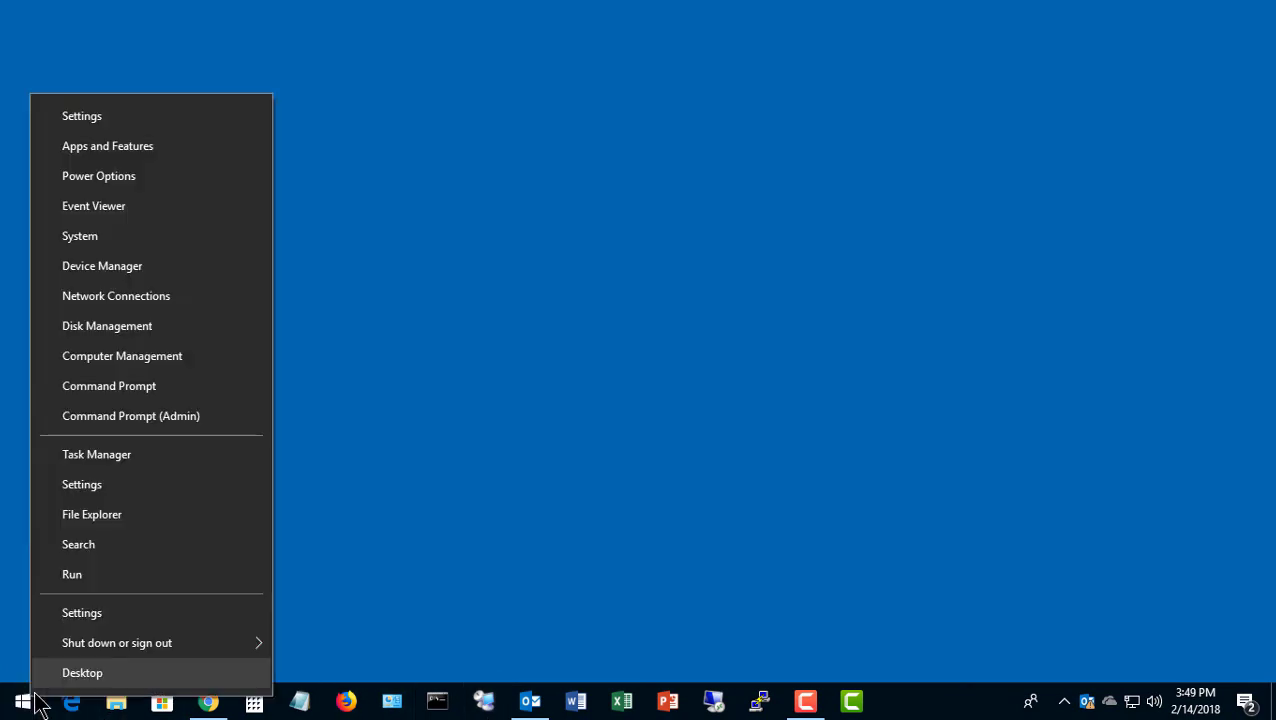
click(133, 558)
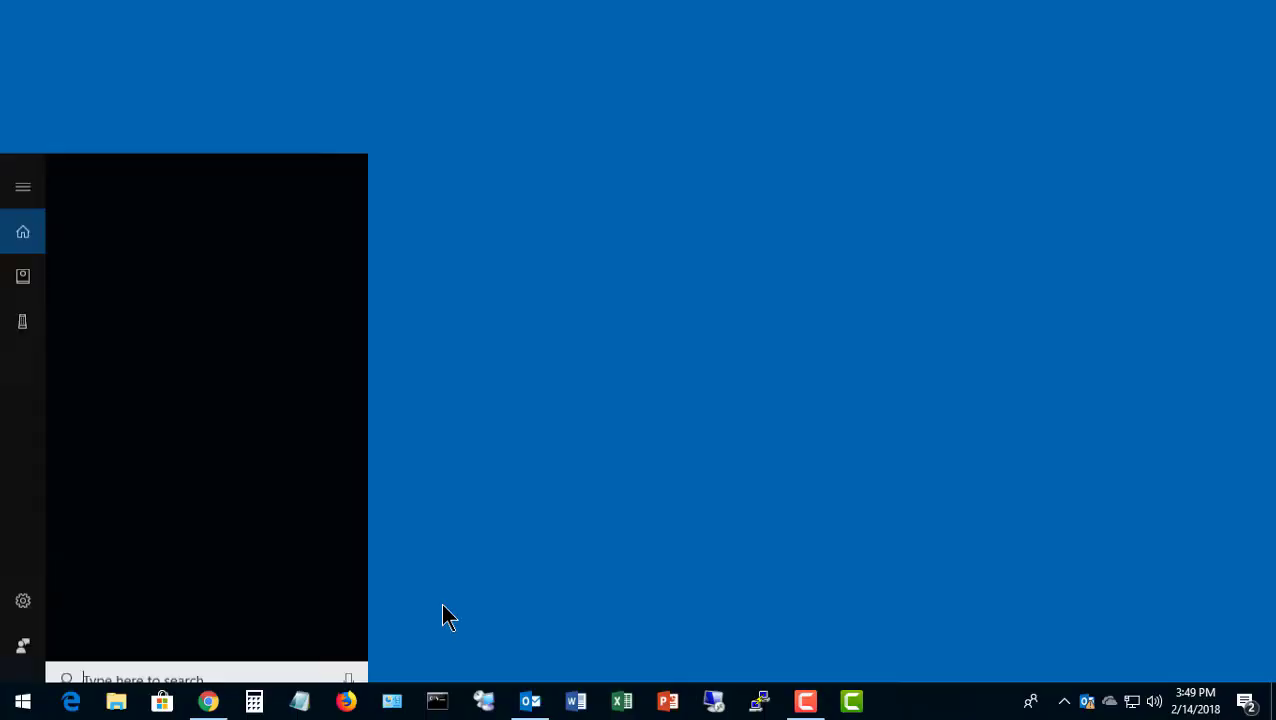
text(control panel)
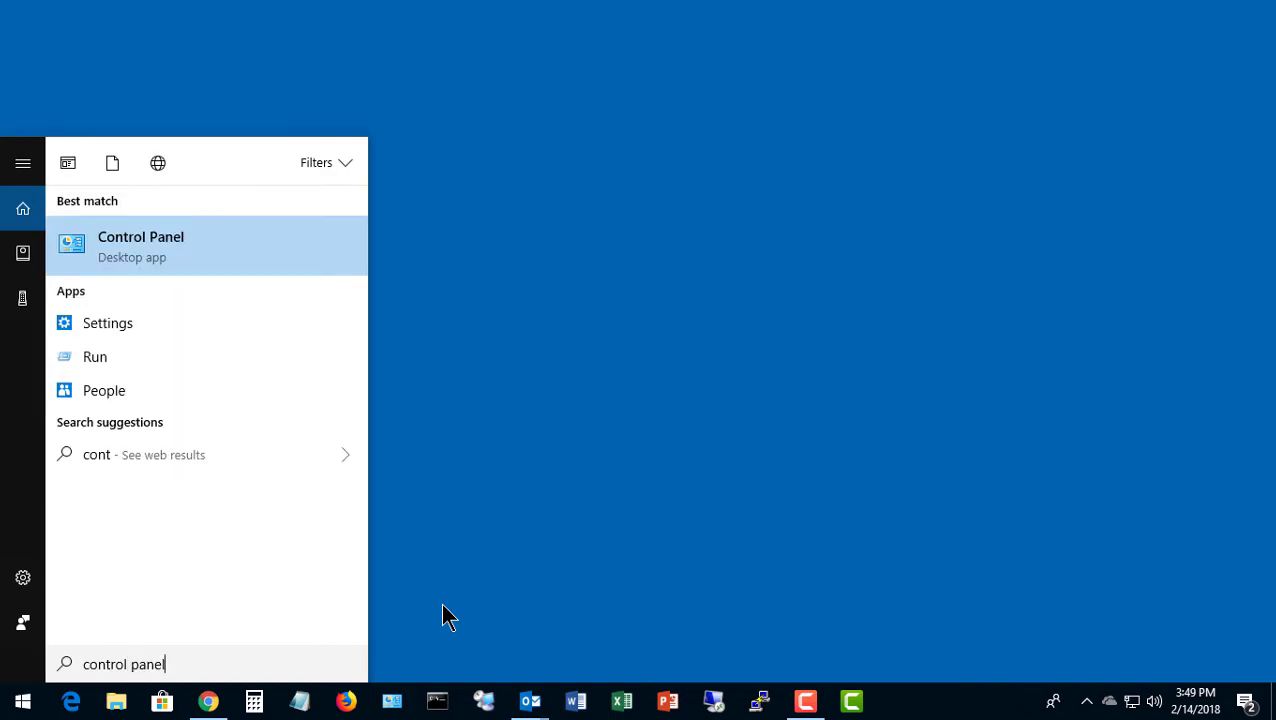
key(Return)
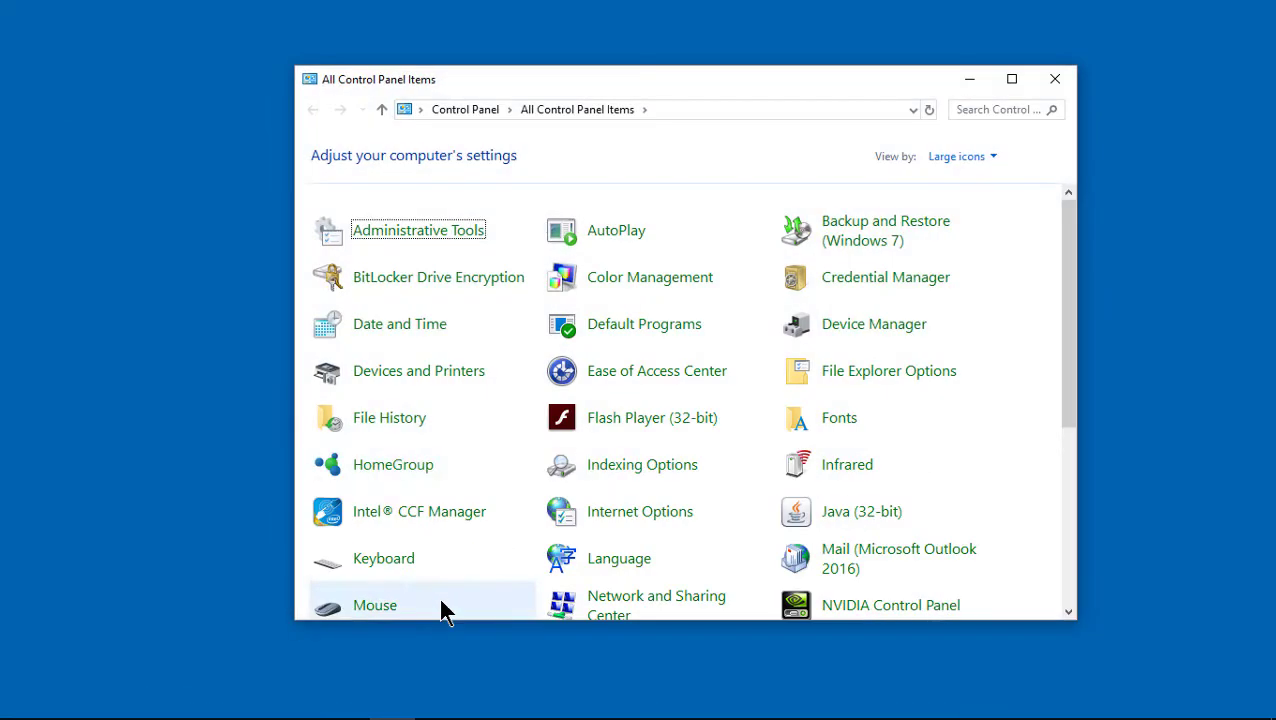
double_click(669, 78)
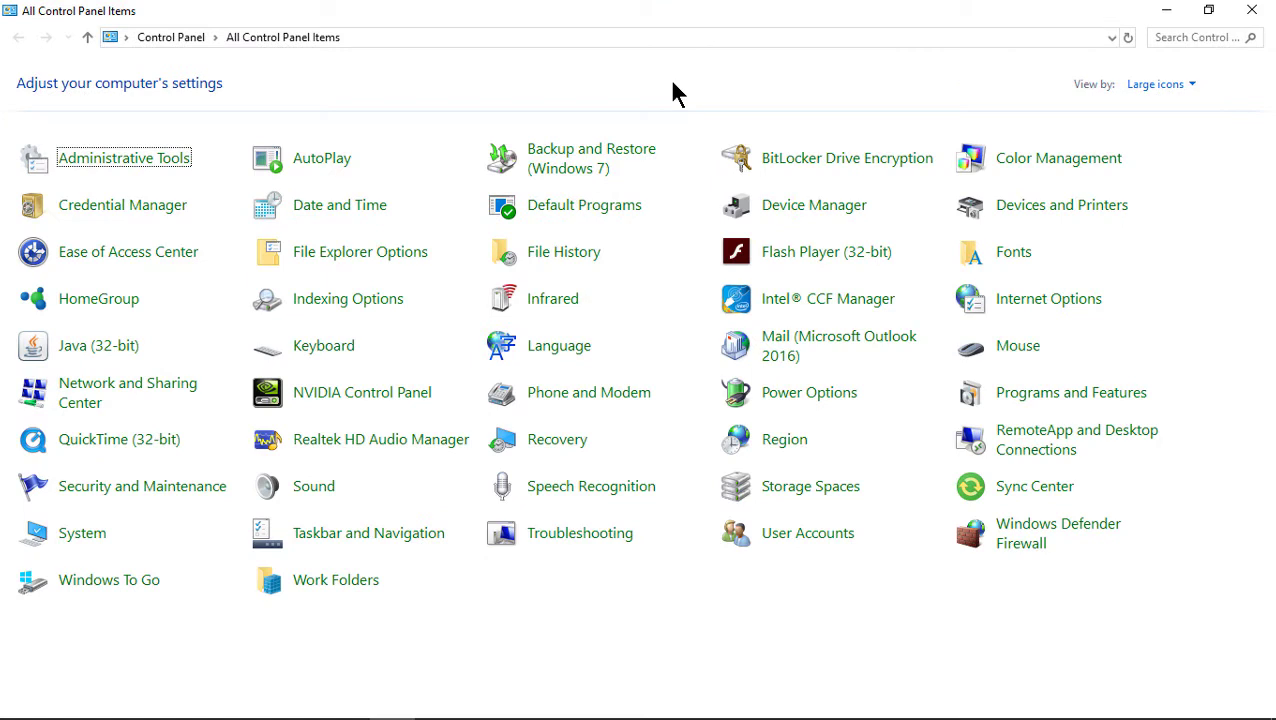
Open Programs and Features and bring up the settings for turning Windows features on or off.
click(1012, 392)
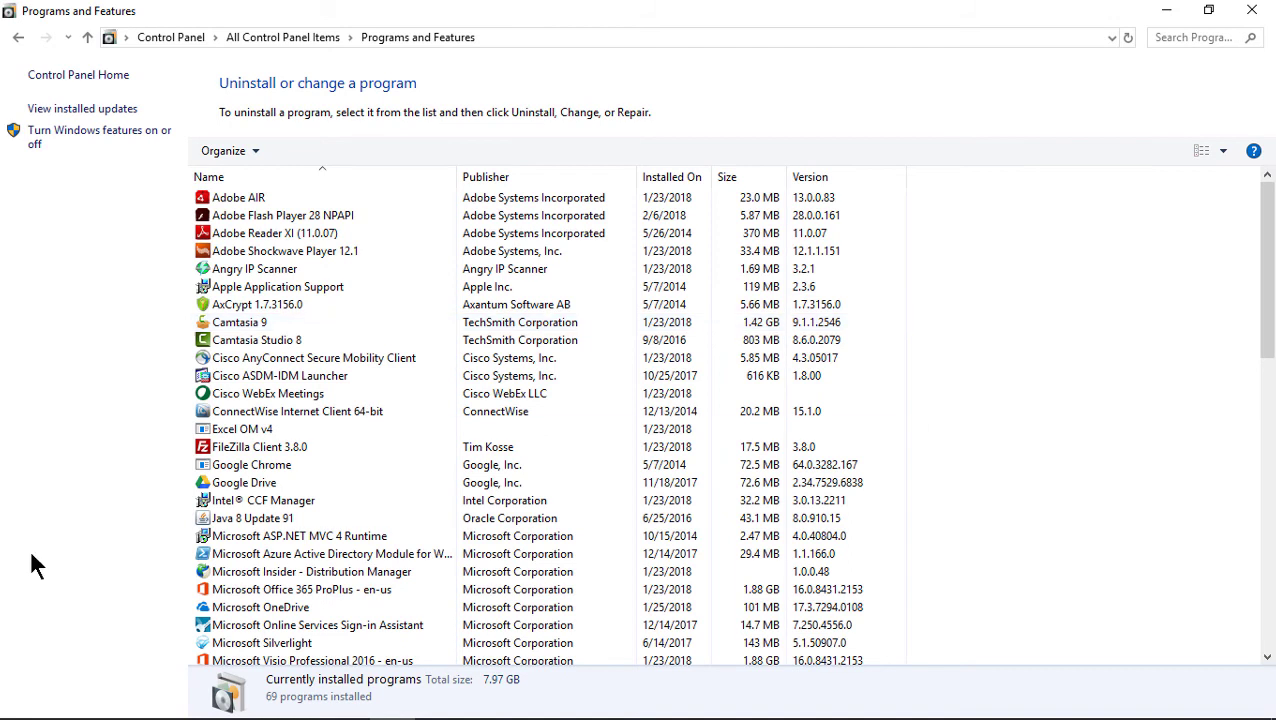
click(23, 700)
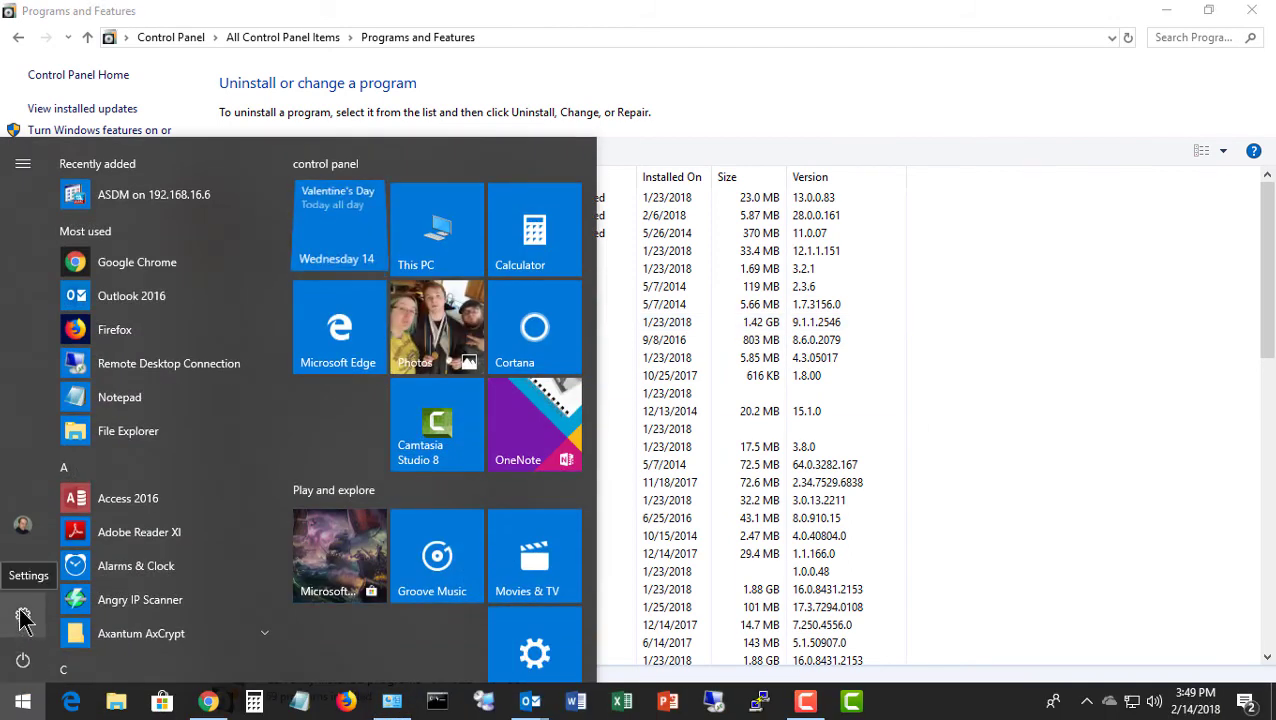
click(780, 80)
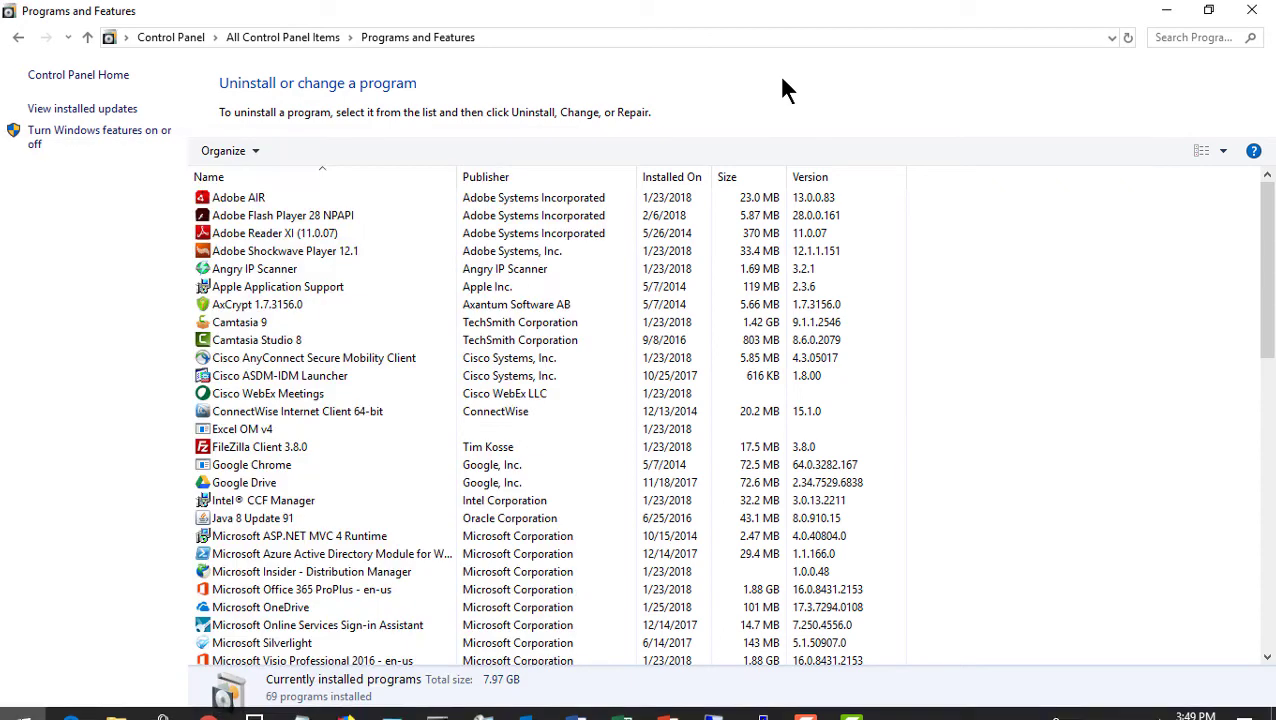
click(100, 136)
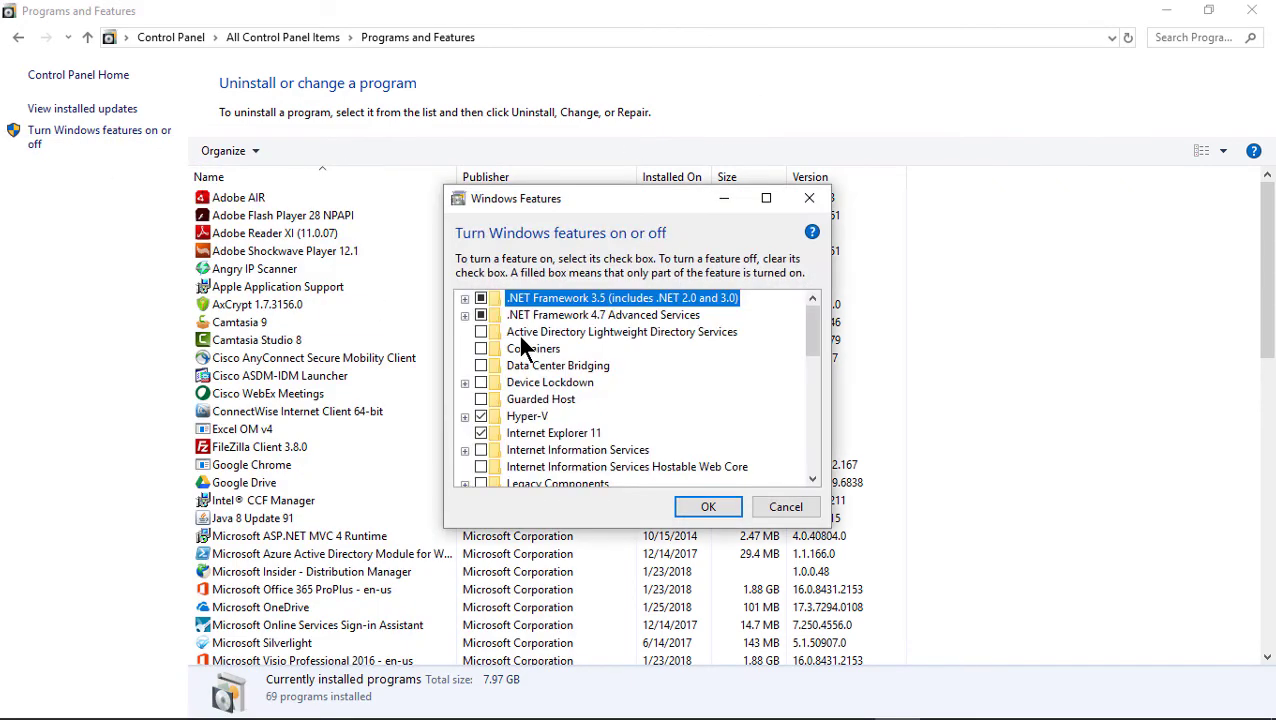
Expand Internet Information Services with its three subgroups and enable FTP Server with the FTP Service.
mouse_move(814, 328)
mouse_down()
mouse_move(818, 400)
mouse_move(819, 353)
mouse_up()
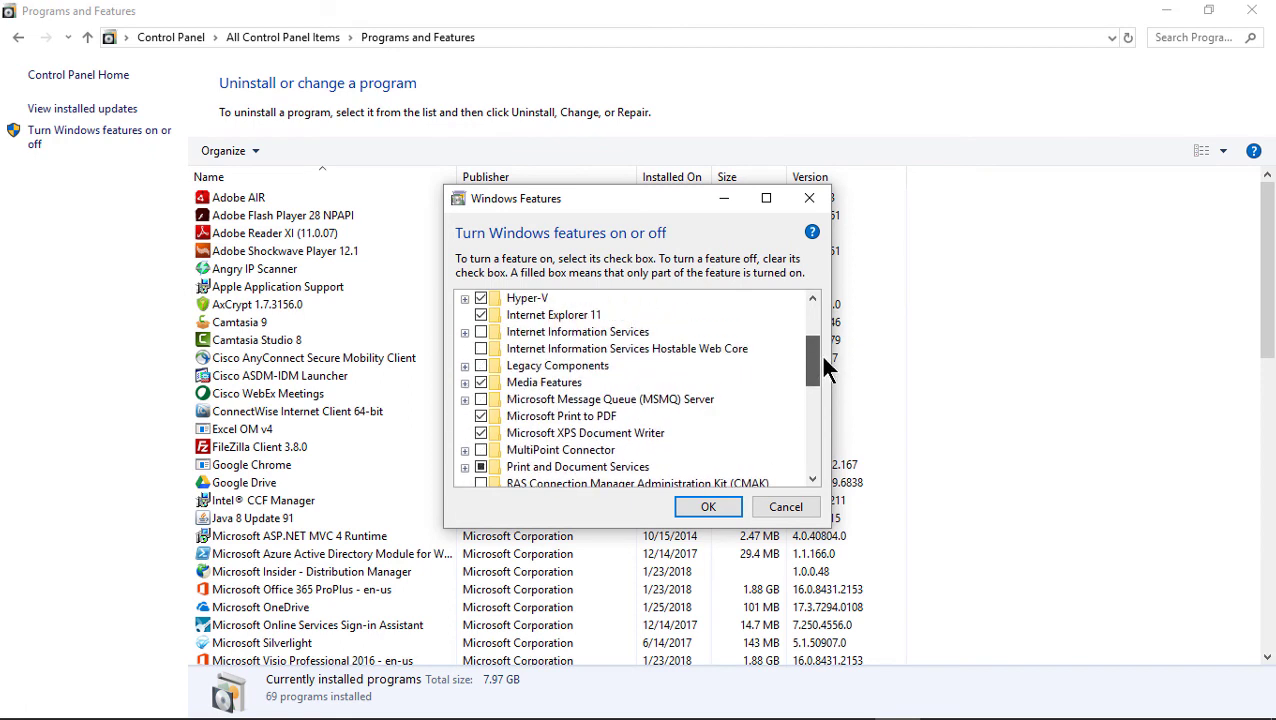
click(466, 332)
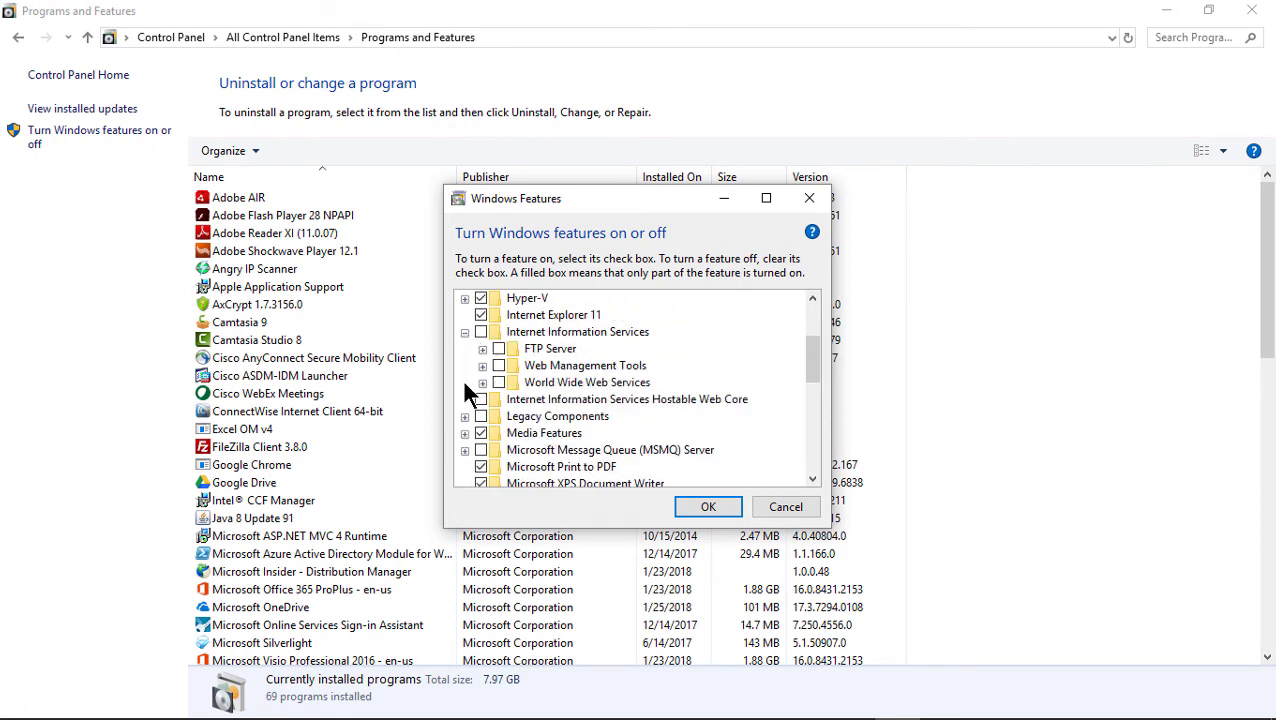
click(482, 383)
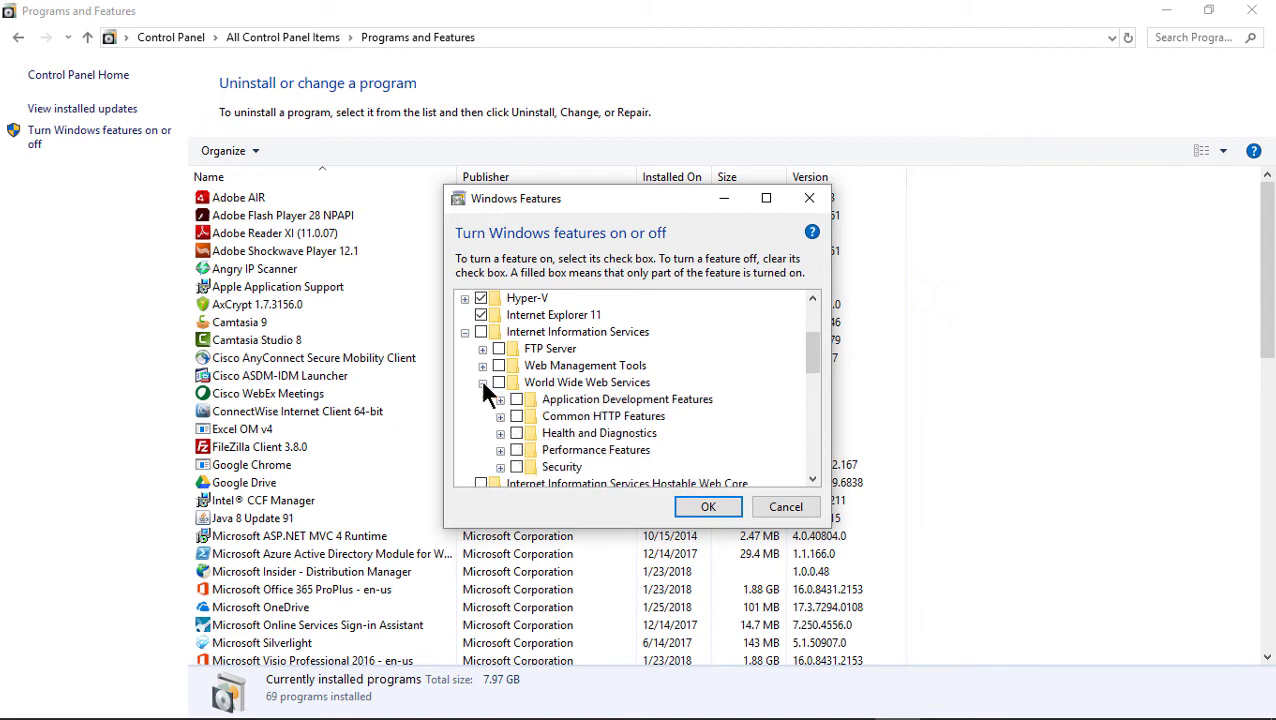
click(482, 366)
click(482, 349)
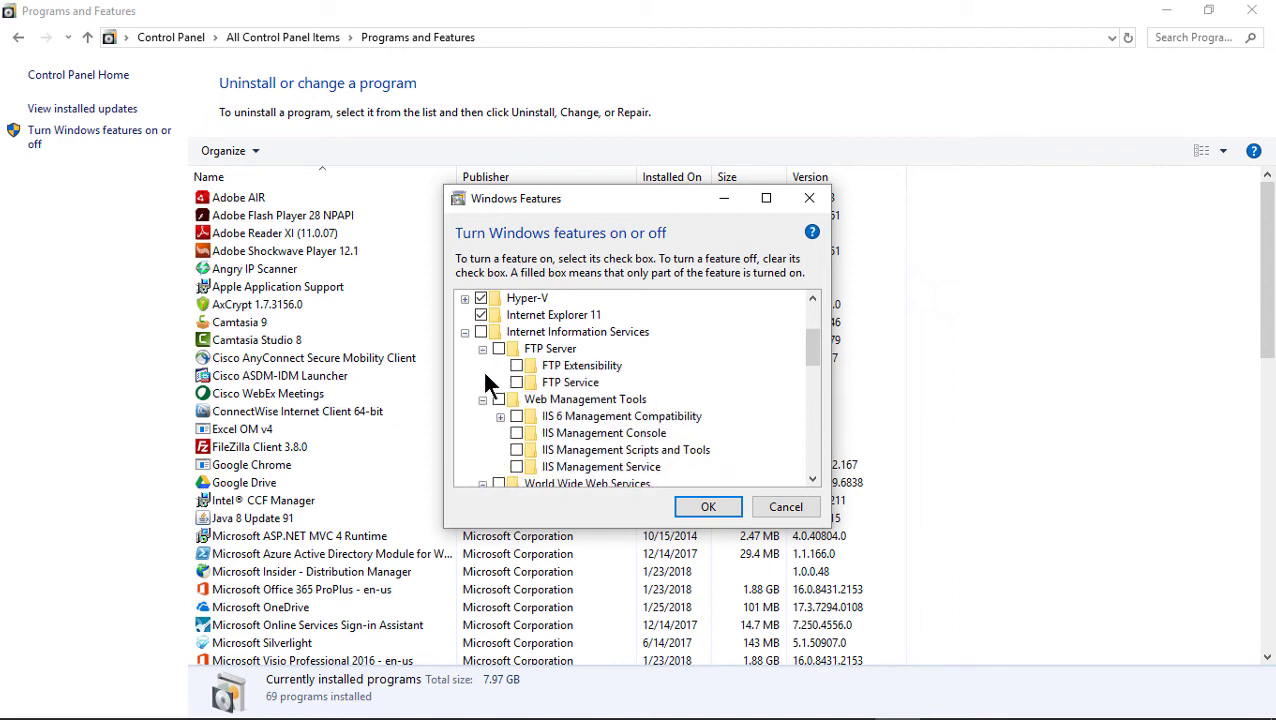
click(497, 346)
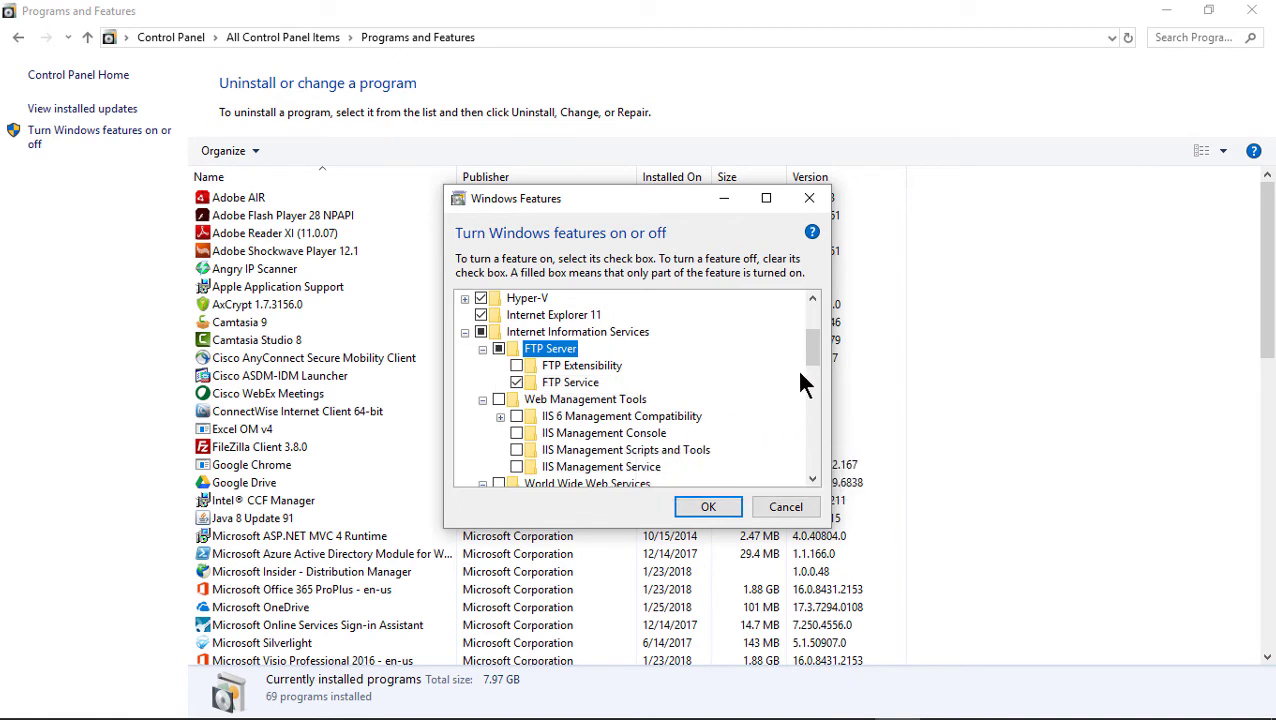
Enable IIS Management Console under Web Management Tools, apply the feature changes and return to All Control Panel Items.
drag(811, 348, 812, 365)
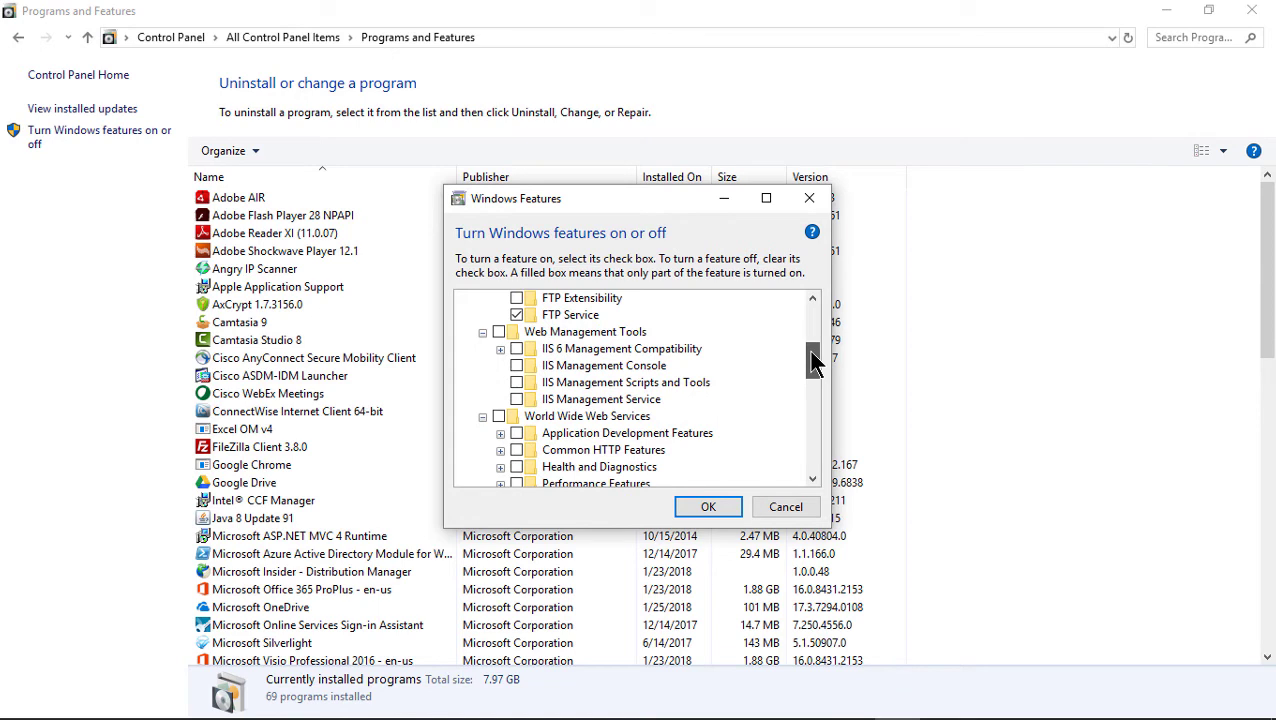
click(516, 366)
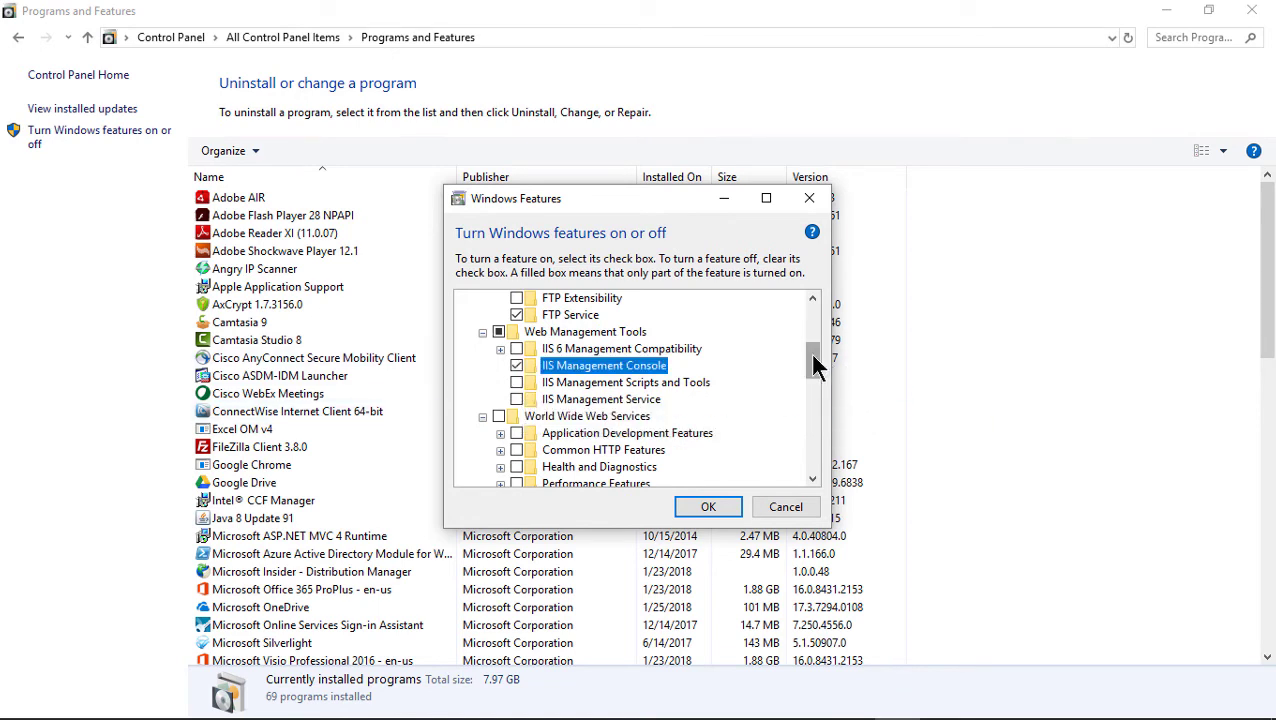
drag(812, 357, 809, 417)
click(708, 507)
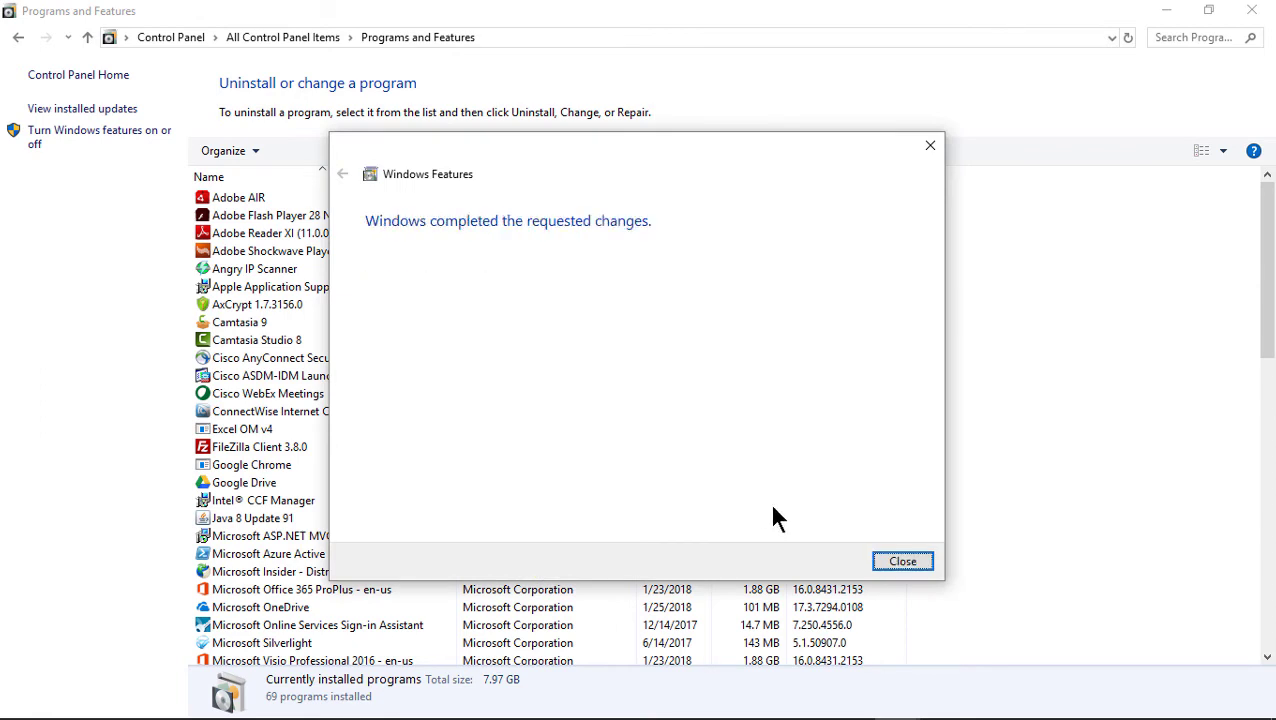
click(901, 561)
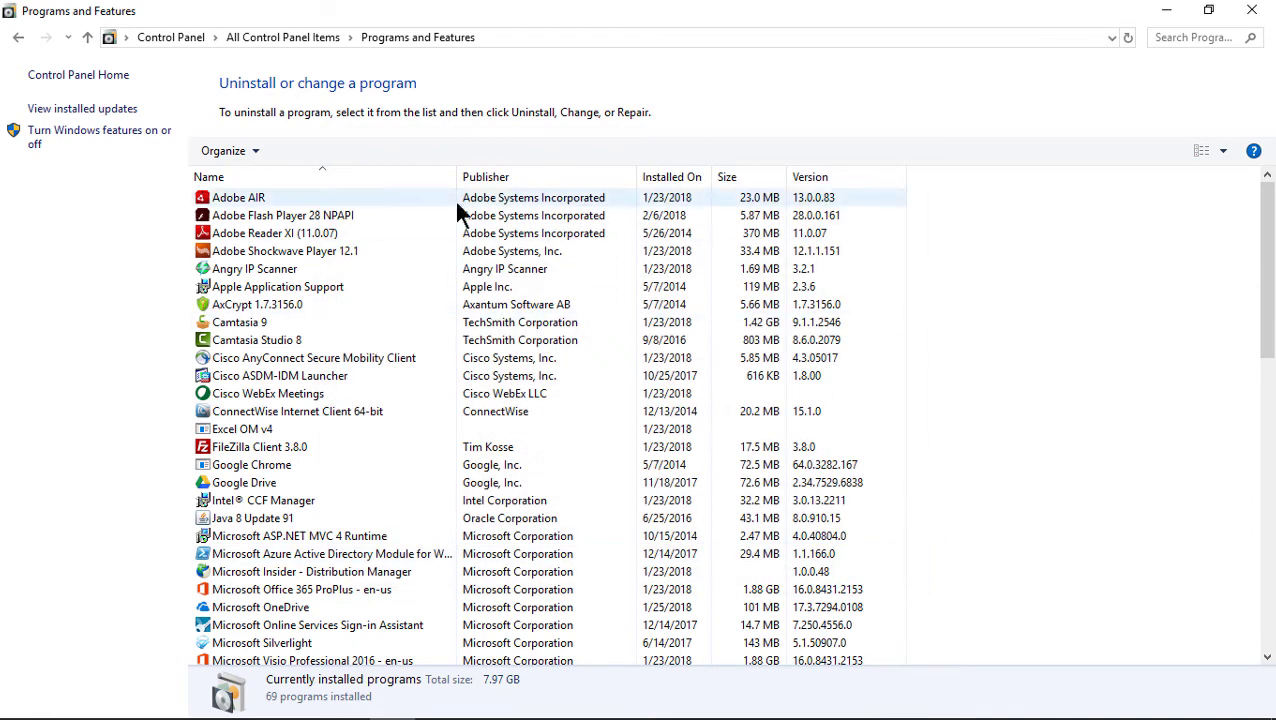
click(277, 40)
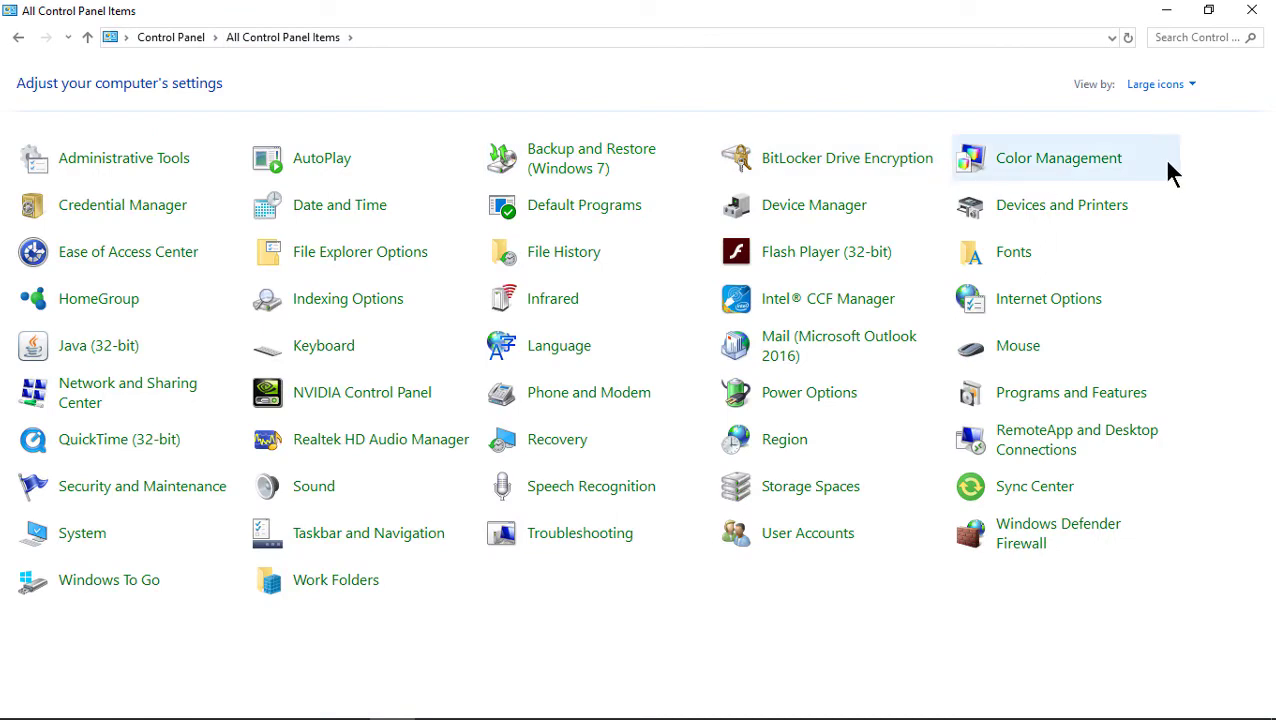
Switch the Control Panel view to Category and back to Large icons.
click(1190, 86)
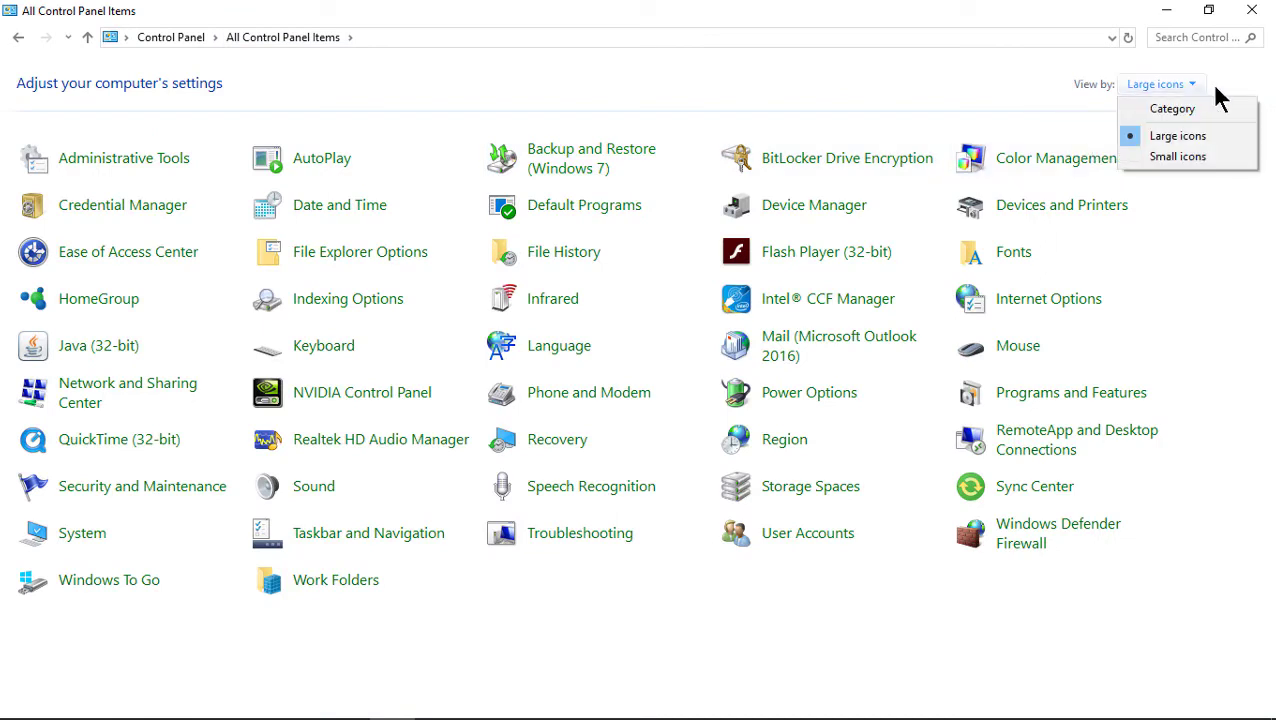
click(1209, 107)
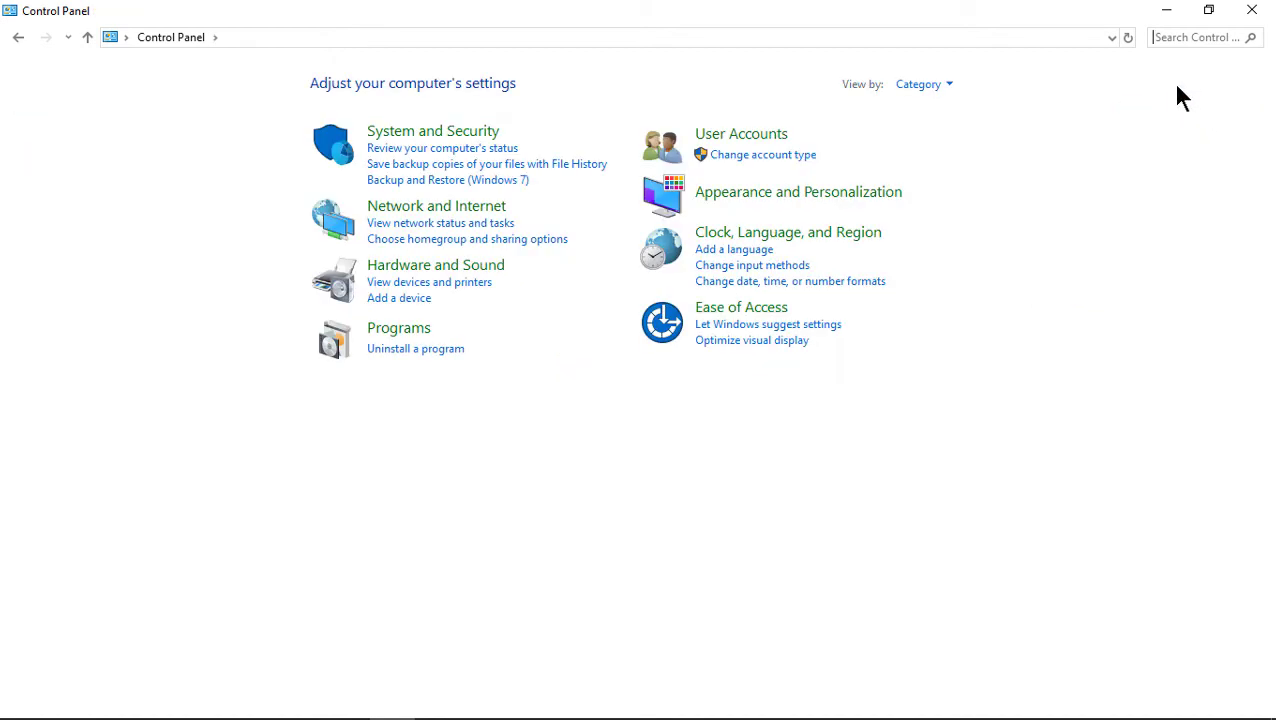
click(935, 92)
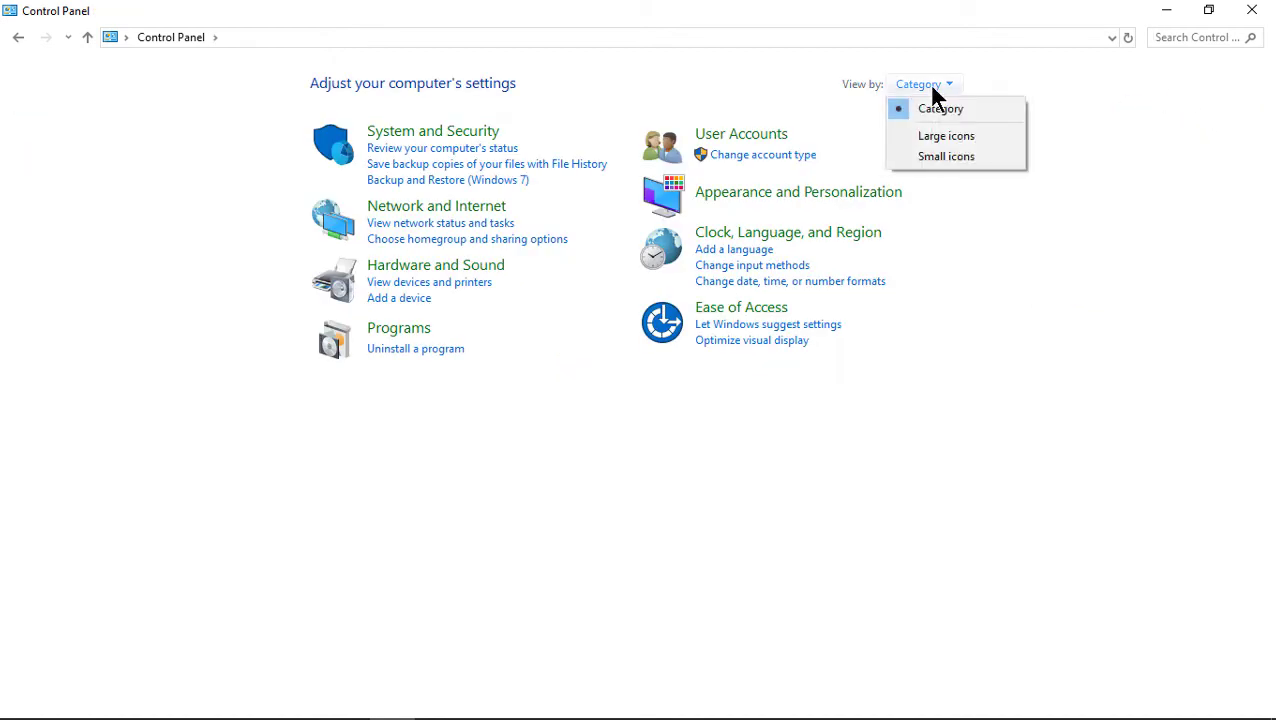
click(961, 138)
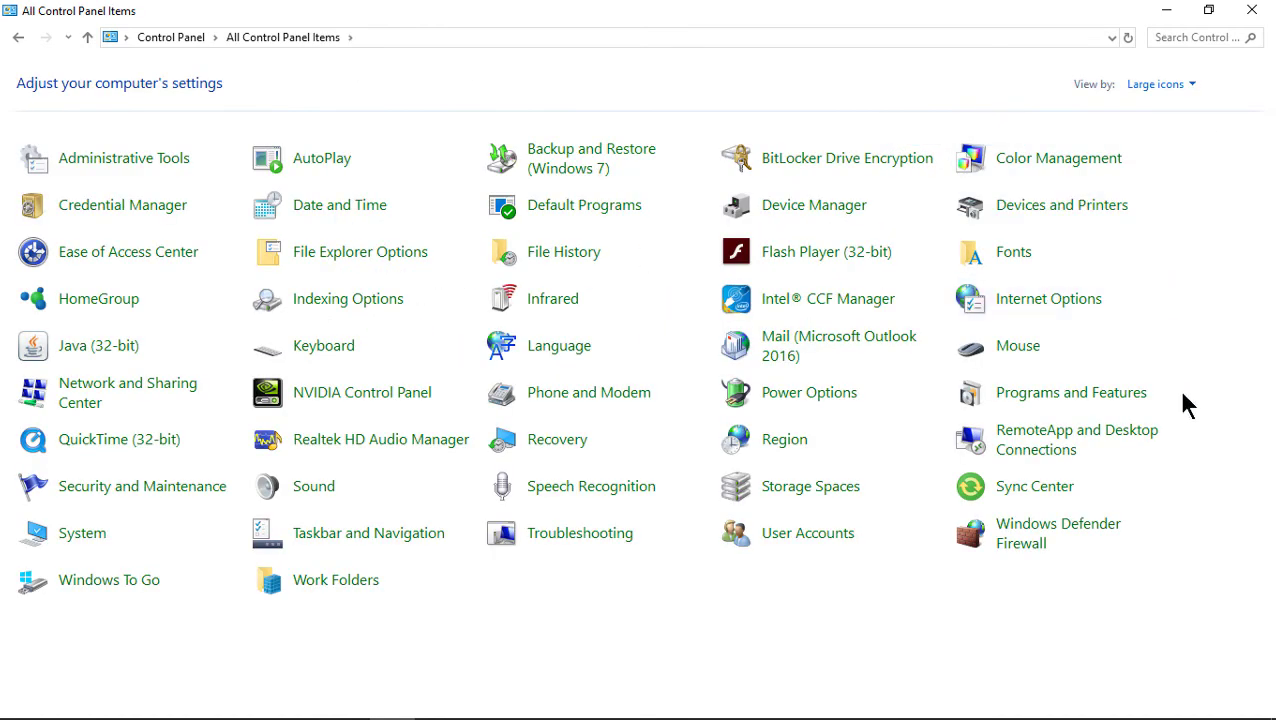
Open Administrative Tools and launch Internet Information Services (IIS) Manager in a maximized window.
click(135, 162)
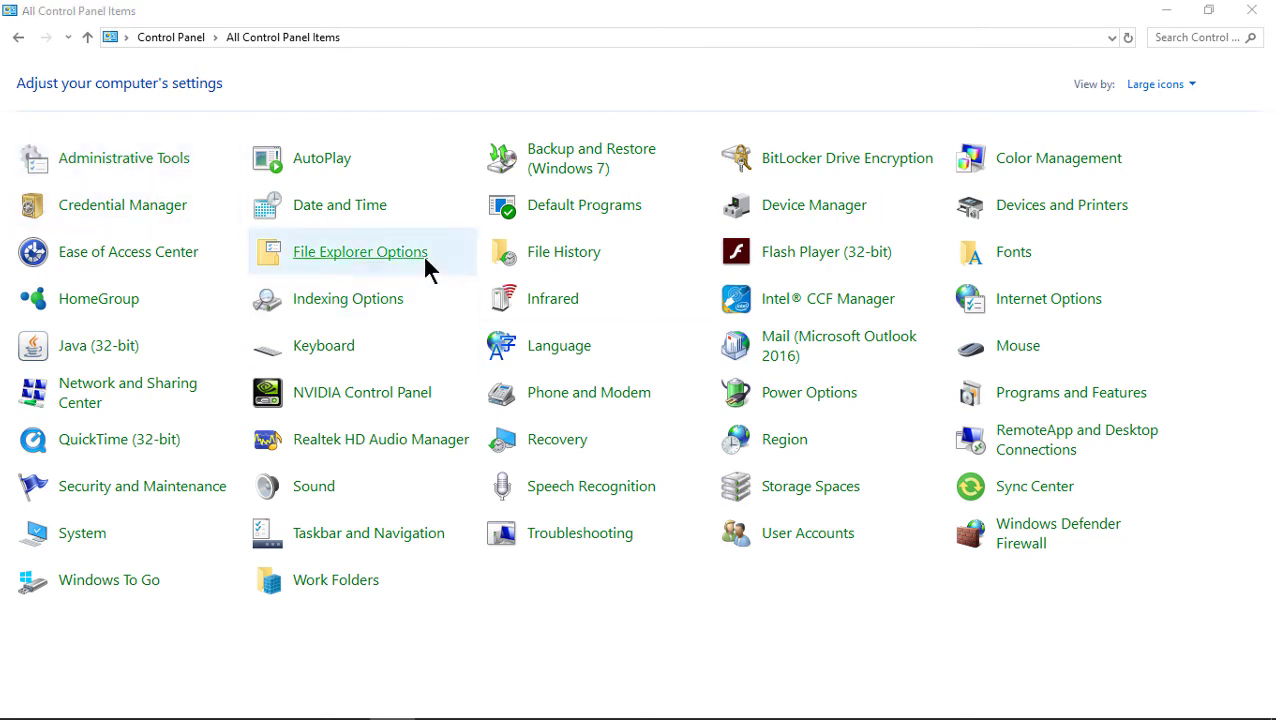
double_click(626, 103)
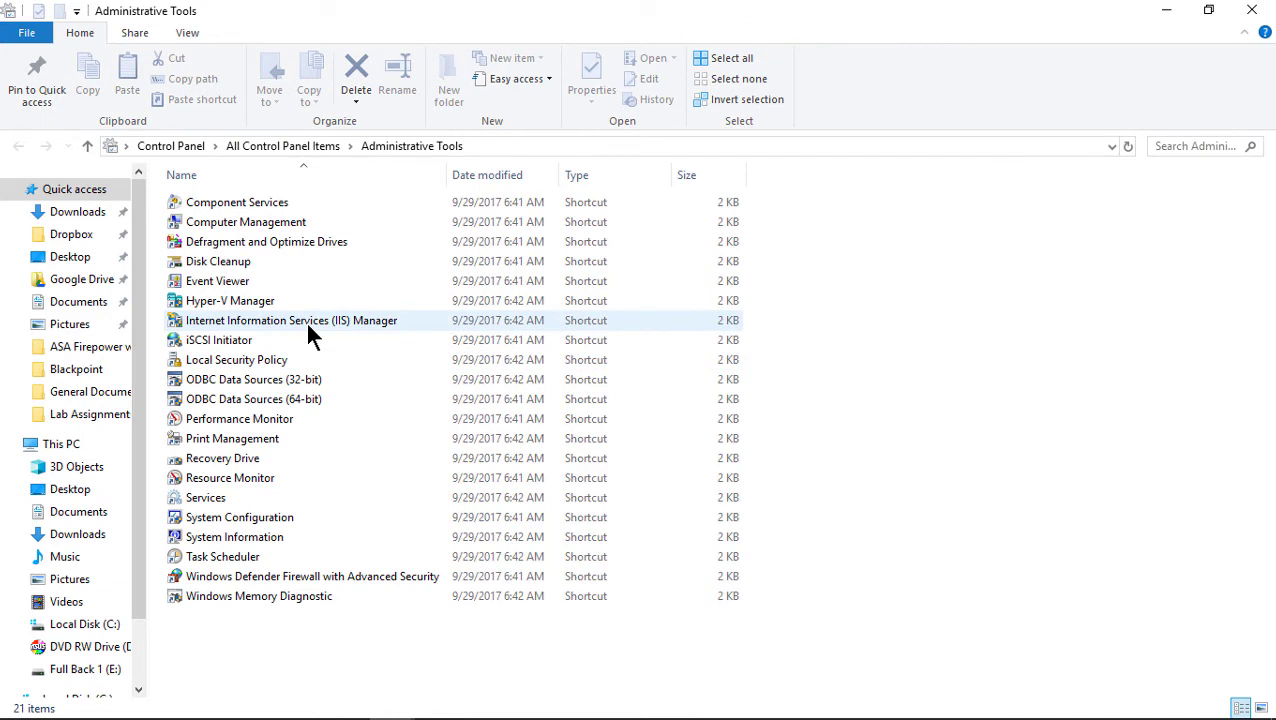
click(310, 321)
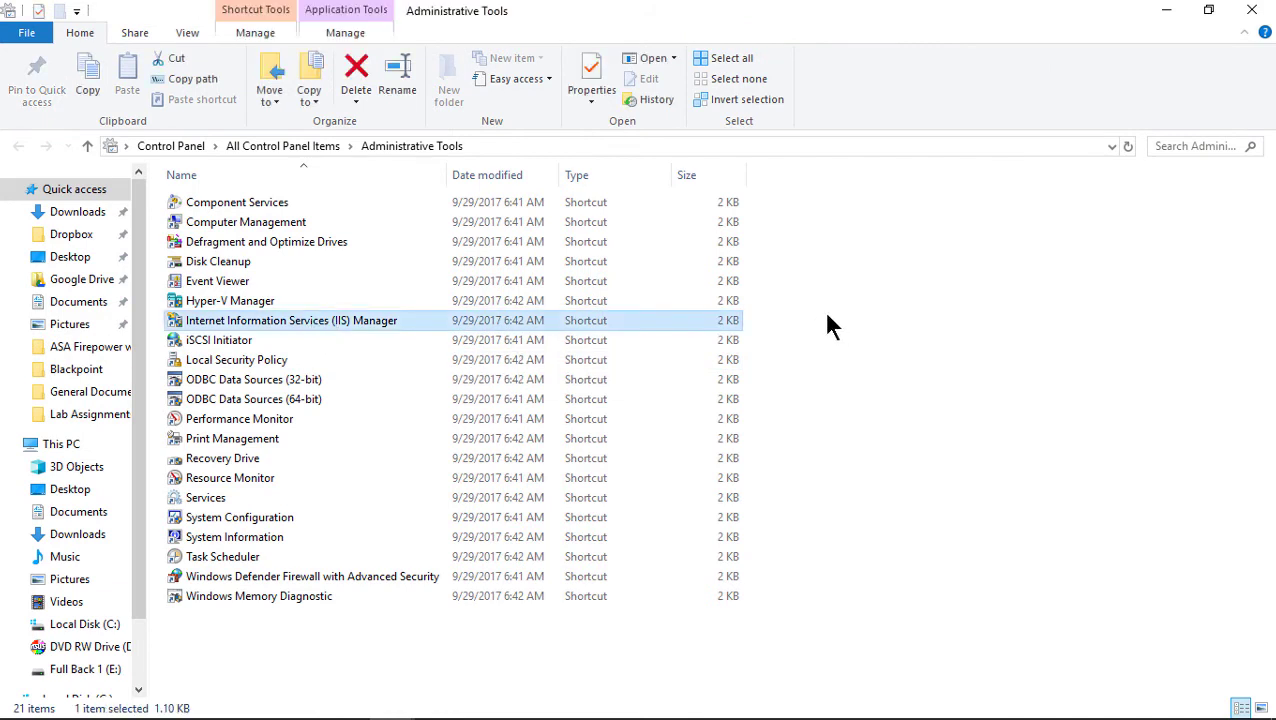
click(909, 39)
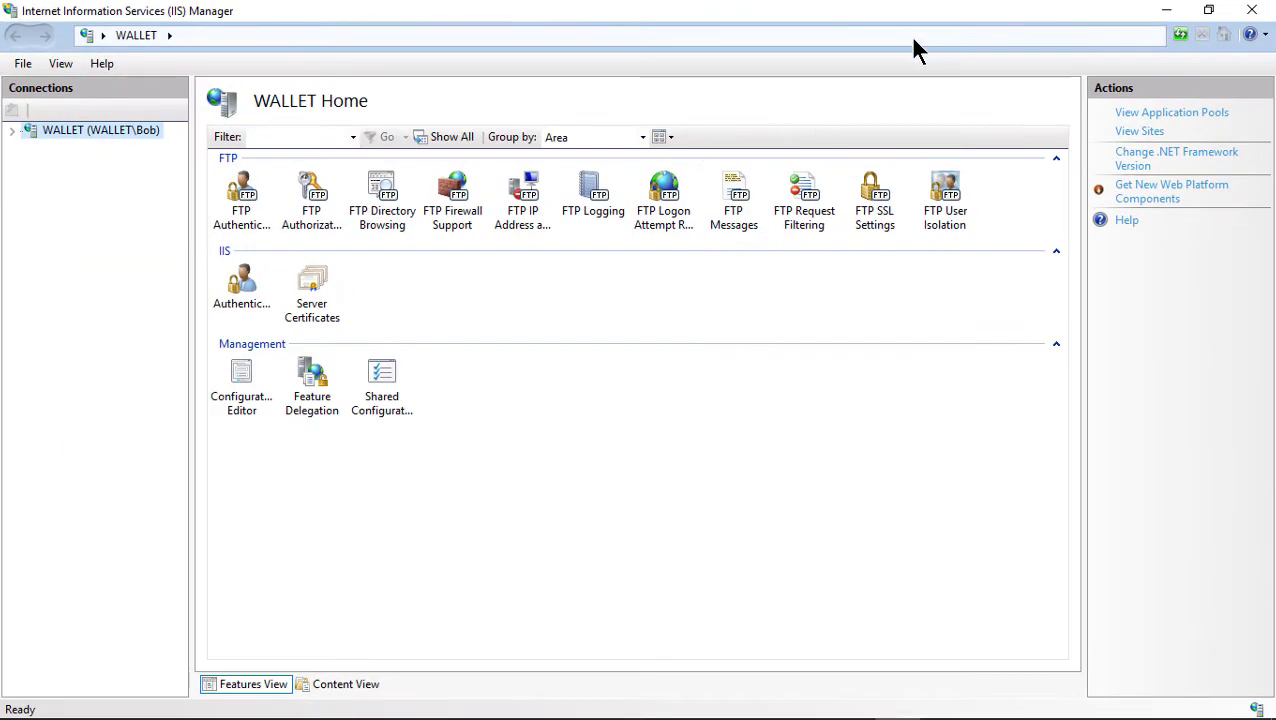
Expand the WALLET server, its Sites node and the Default Web Site in the connections tree.
click(13, 131)
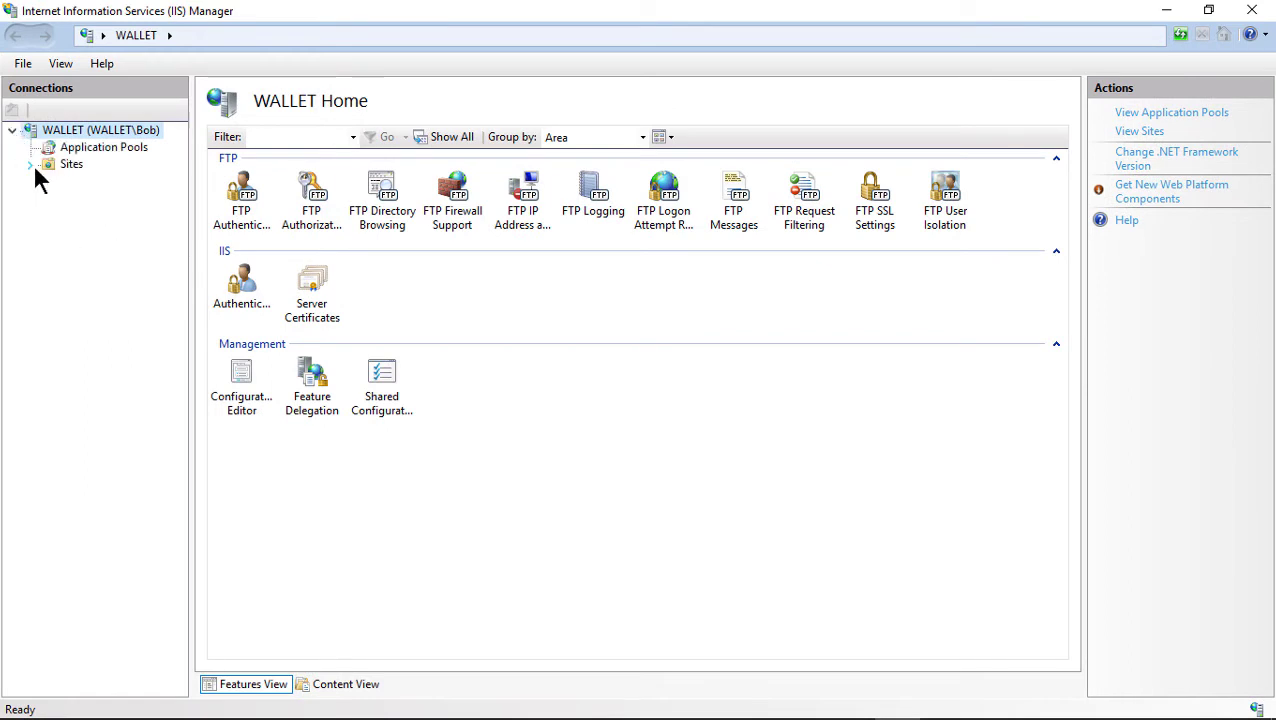
click(29, 164)
click(46, 181)
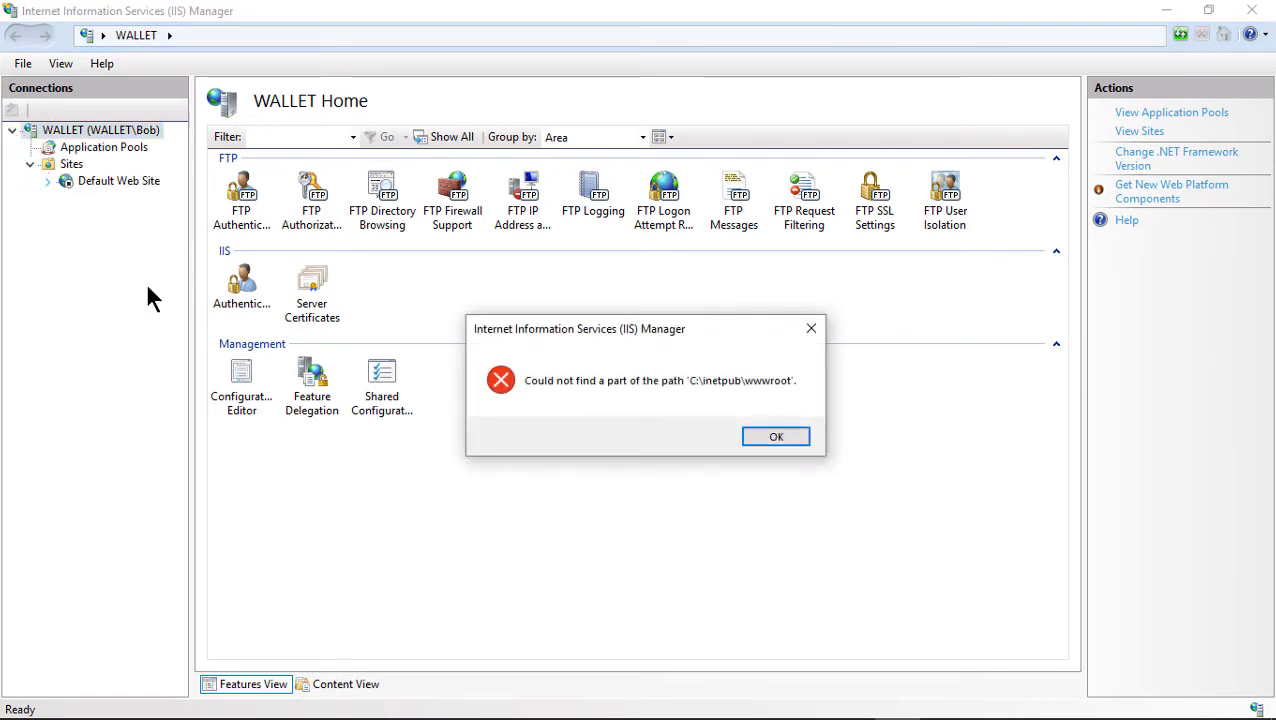
click(775, 436)
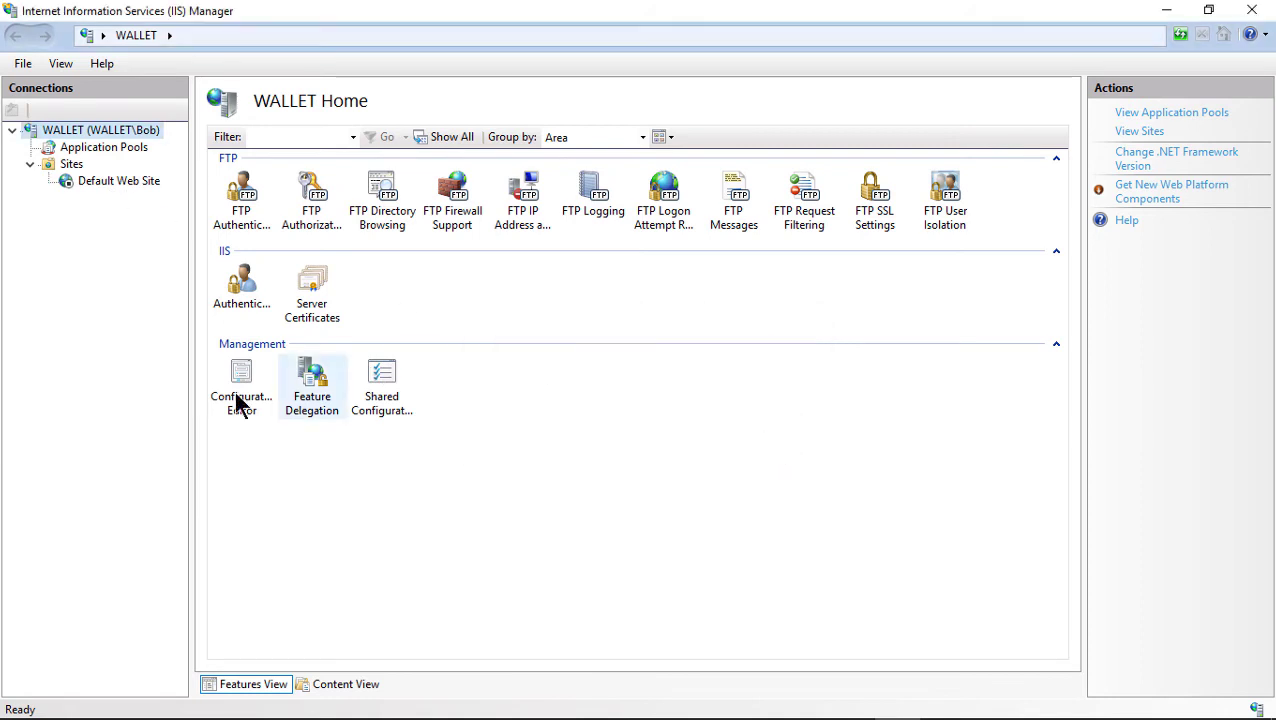
Start adding an FTP site under Sites and name it Test.
right_click(74, 167)
click(143, 228)
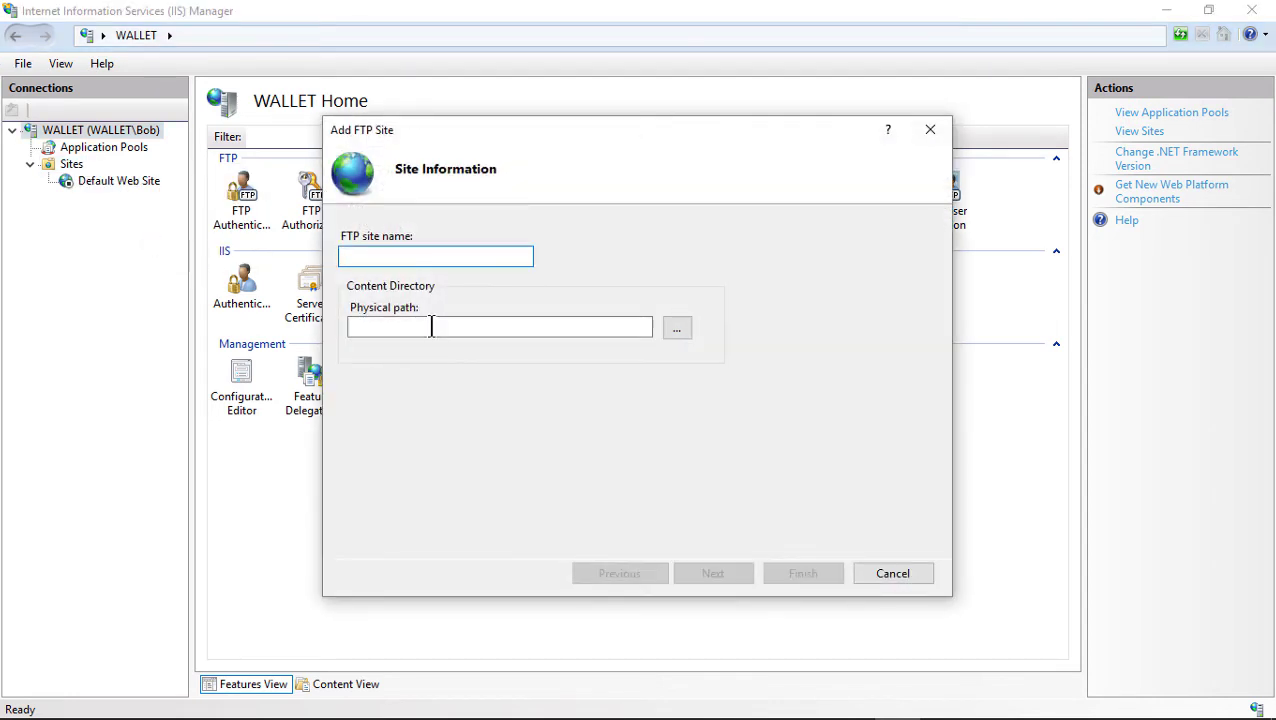
text(Test)
Set the FTP site's physical path to C:\inetpub\ftproot by browsing the local disk.
click(437, 331)
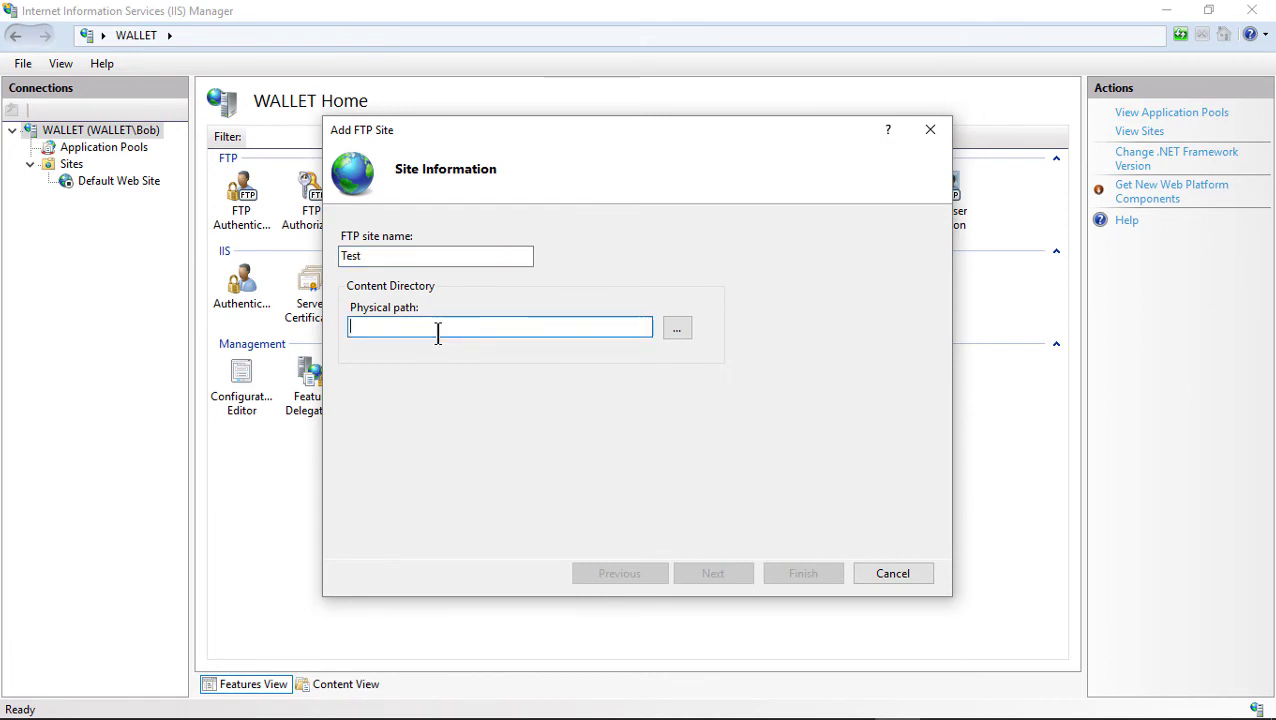
click(678, 329)
drag(765, 325, 765, 355)
click(529, 337)
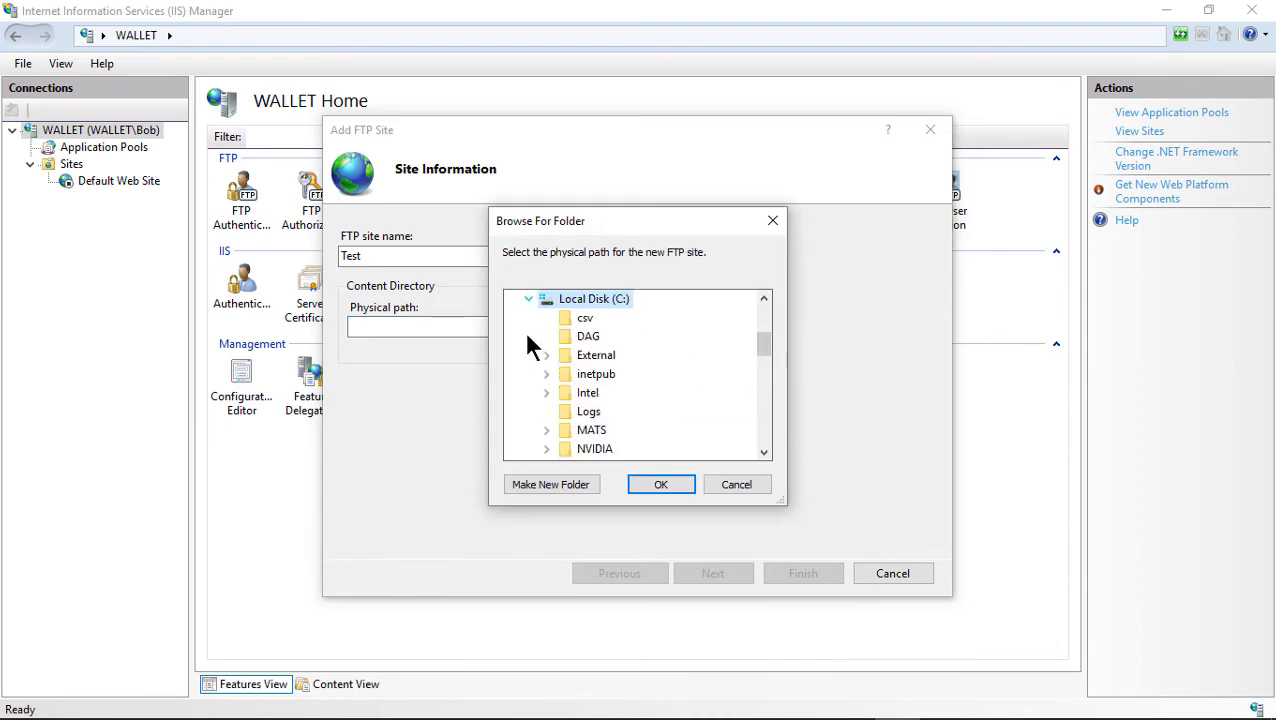
double_click(596, 381)
click(612, 394)
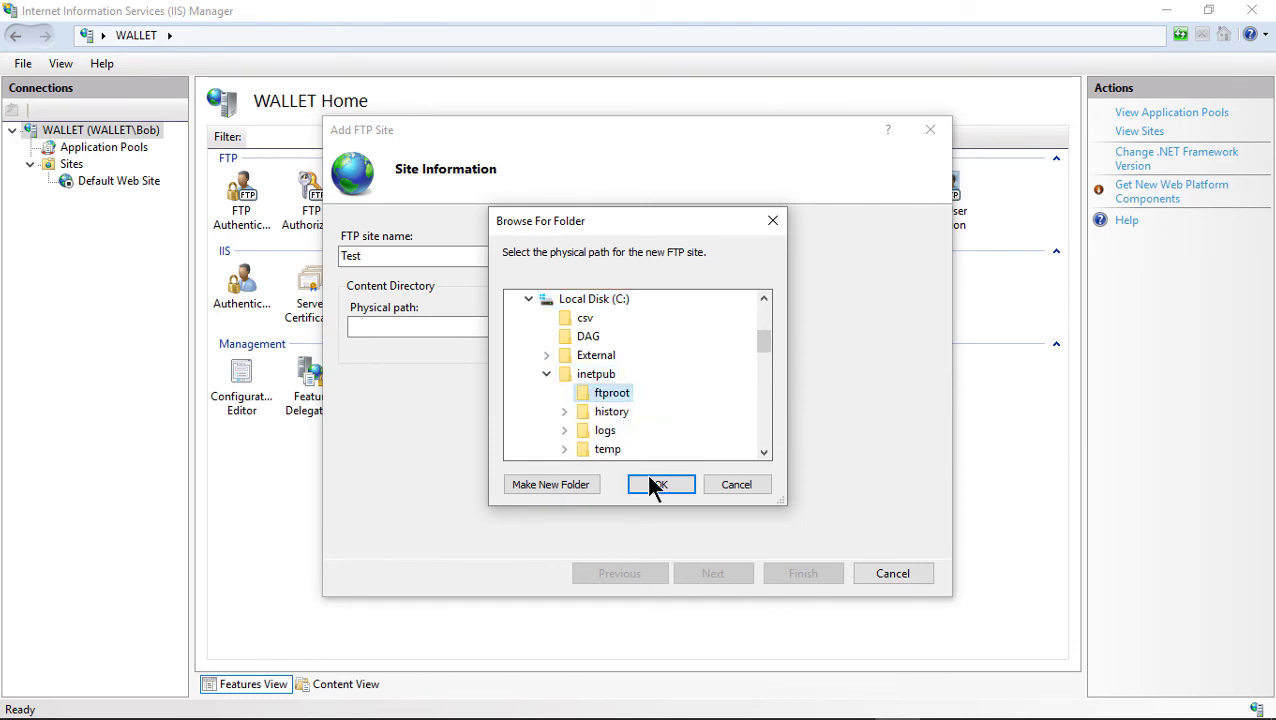
click(658, 484)
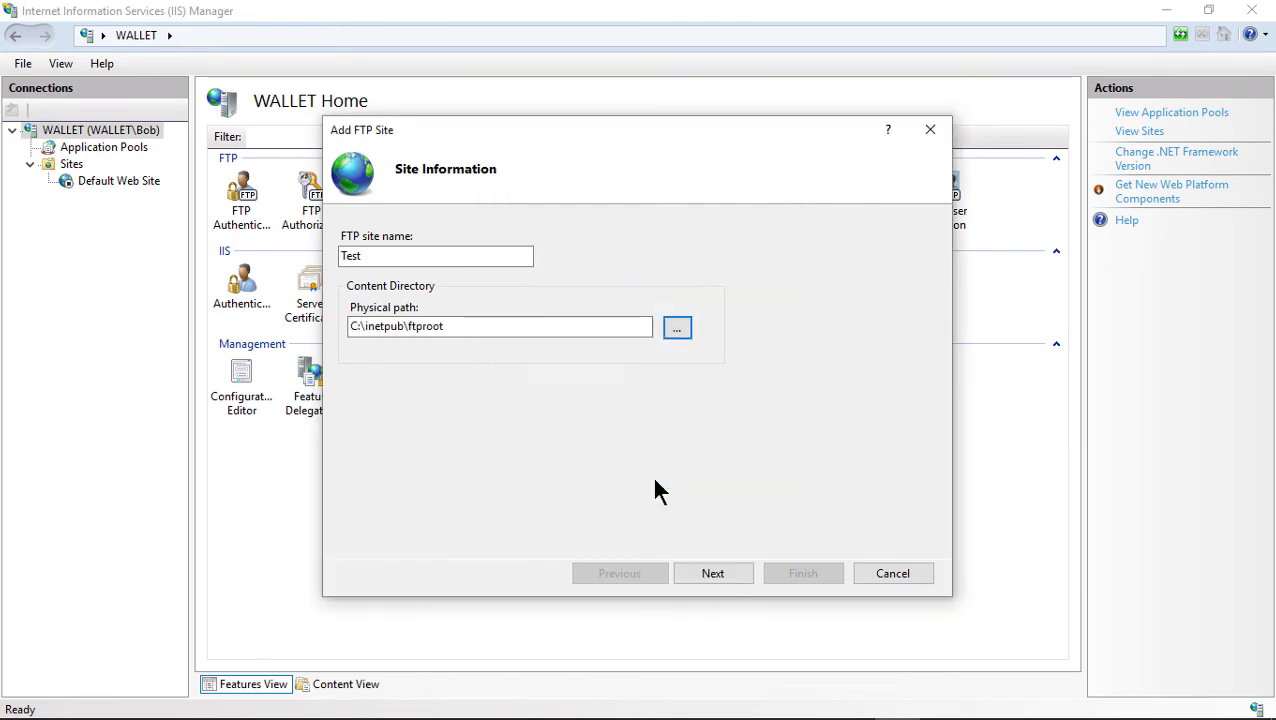
Bind the FTP site to IP address 192.168.16.50 on port 21, starting automatically, with No SSL.
click(712, 573)
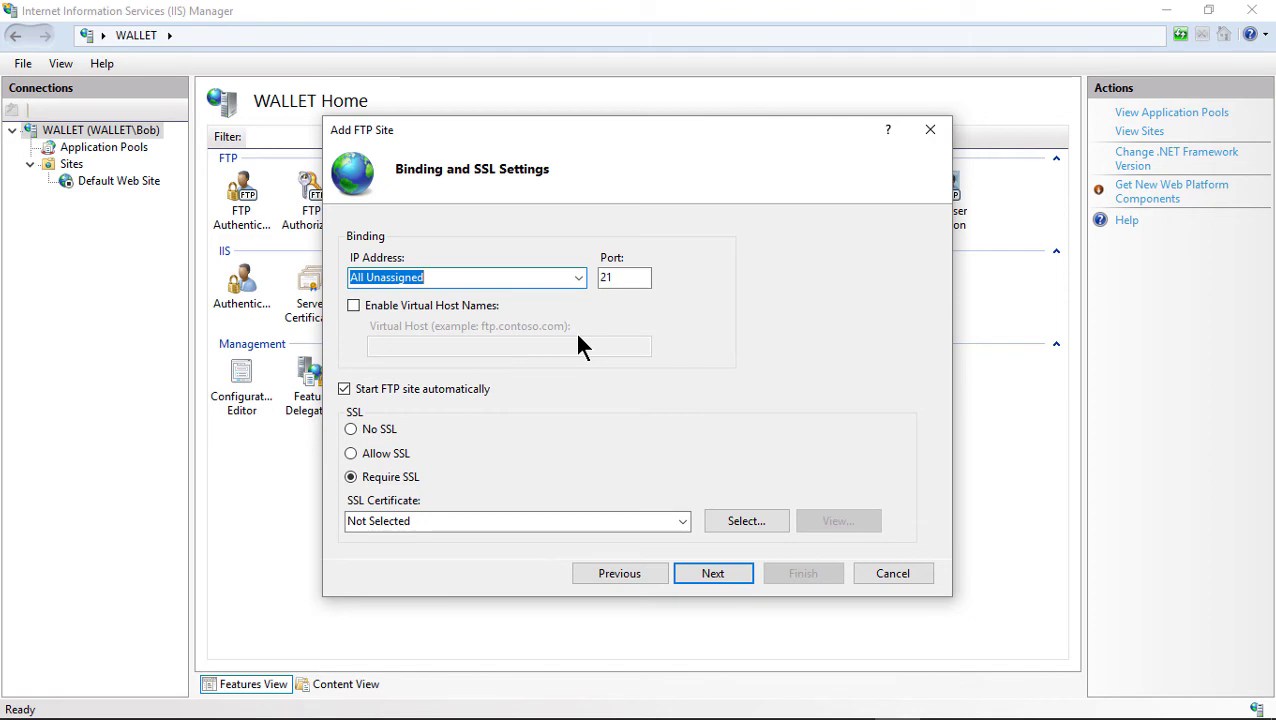
click(579, 281)
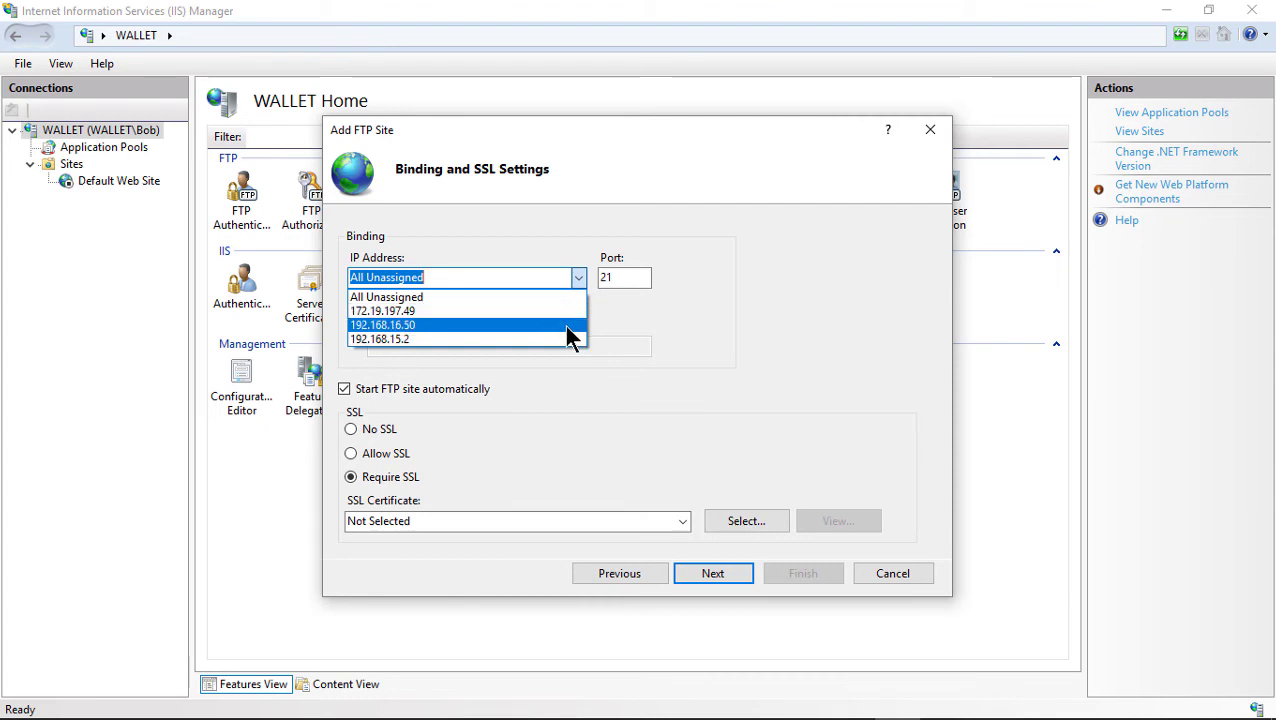
click(564, 325)
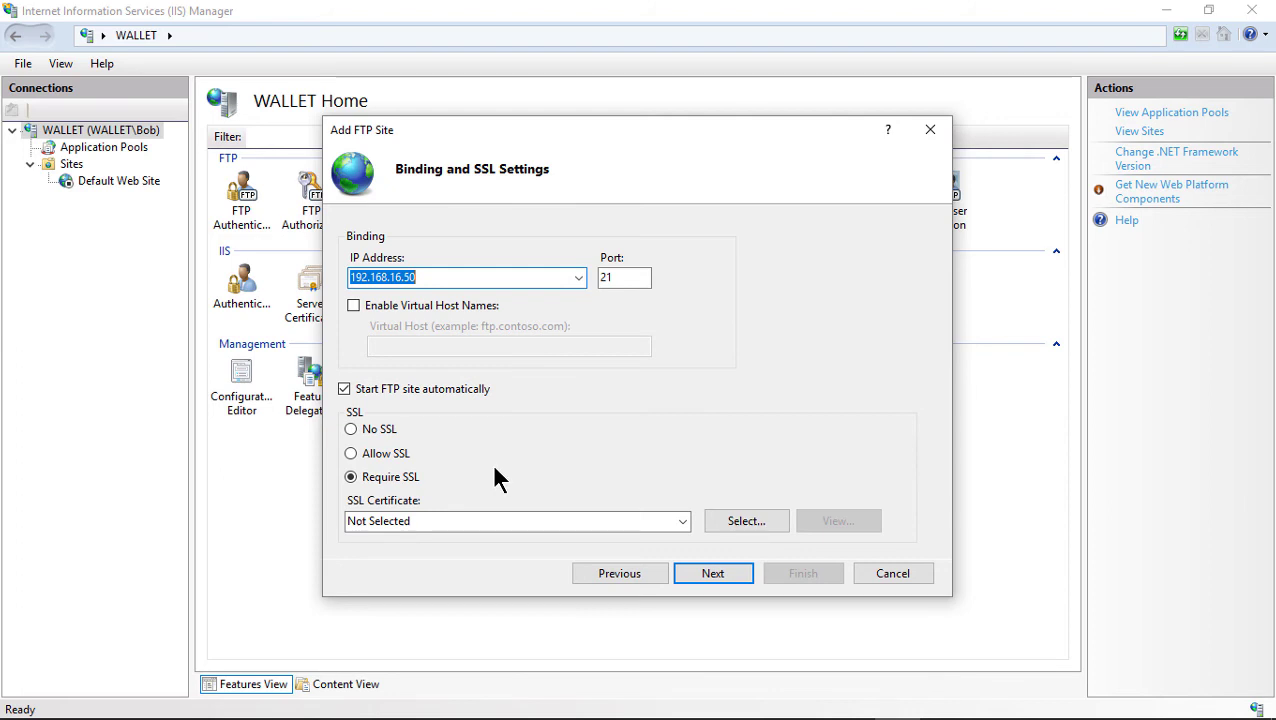
click(344, 389)
click(351, 429)
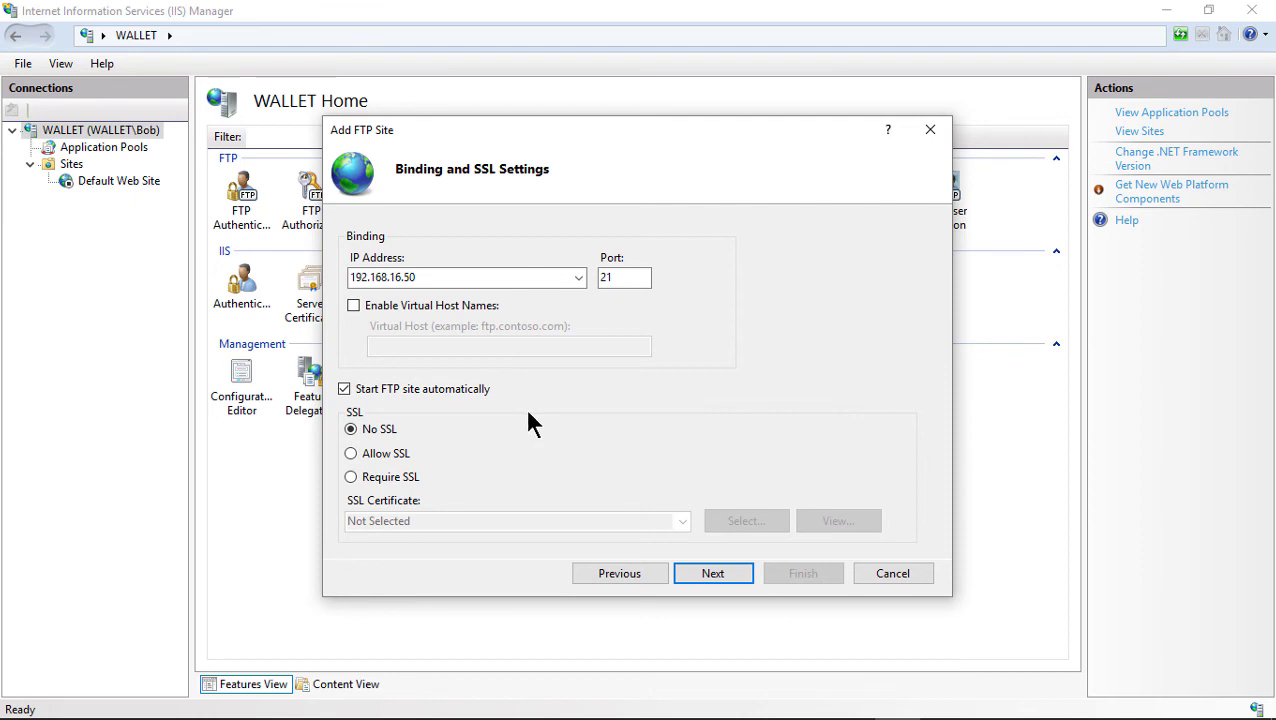
click(719, 572)
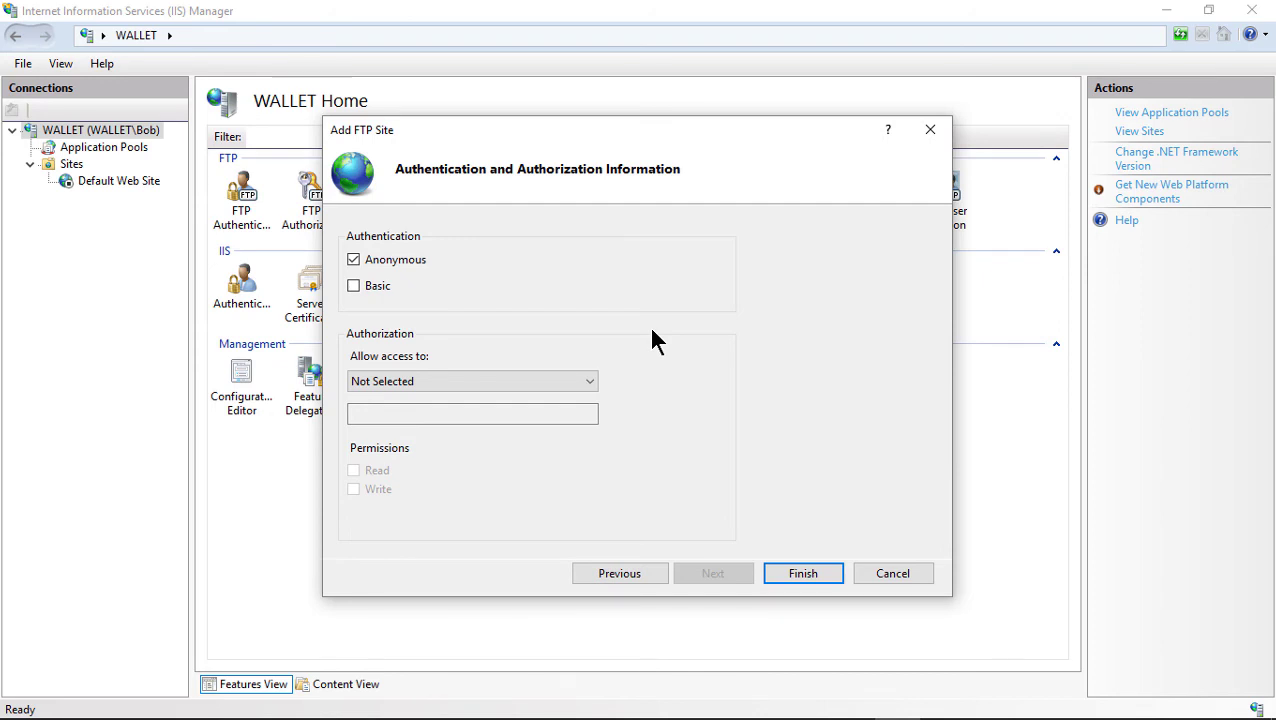
Give anonymous users Read and Write permissions under anonymous authentication and finish creating the FTP site.
click(590, 384)
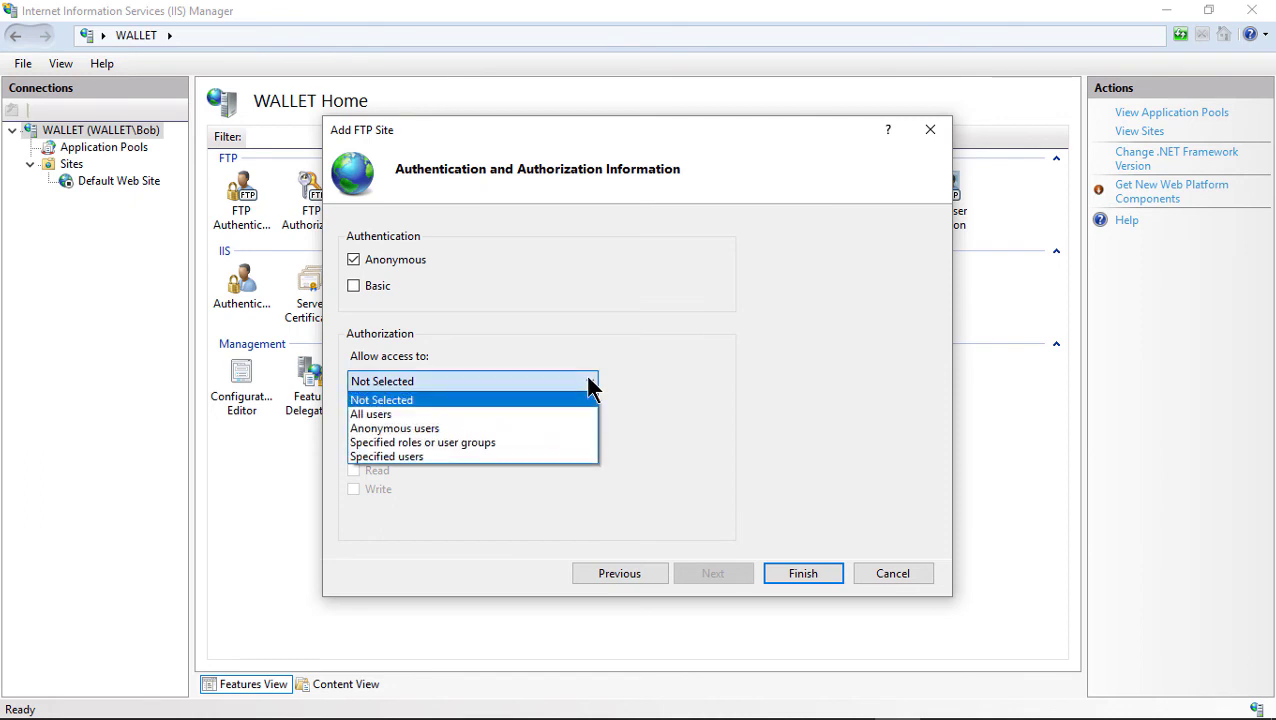
click(577, 437)
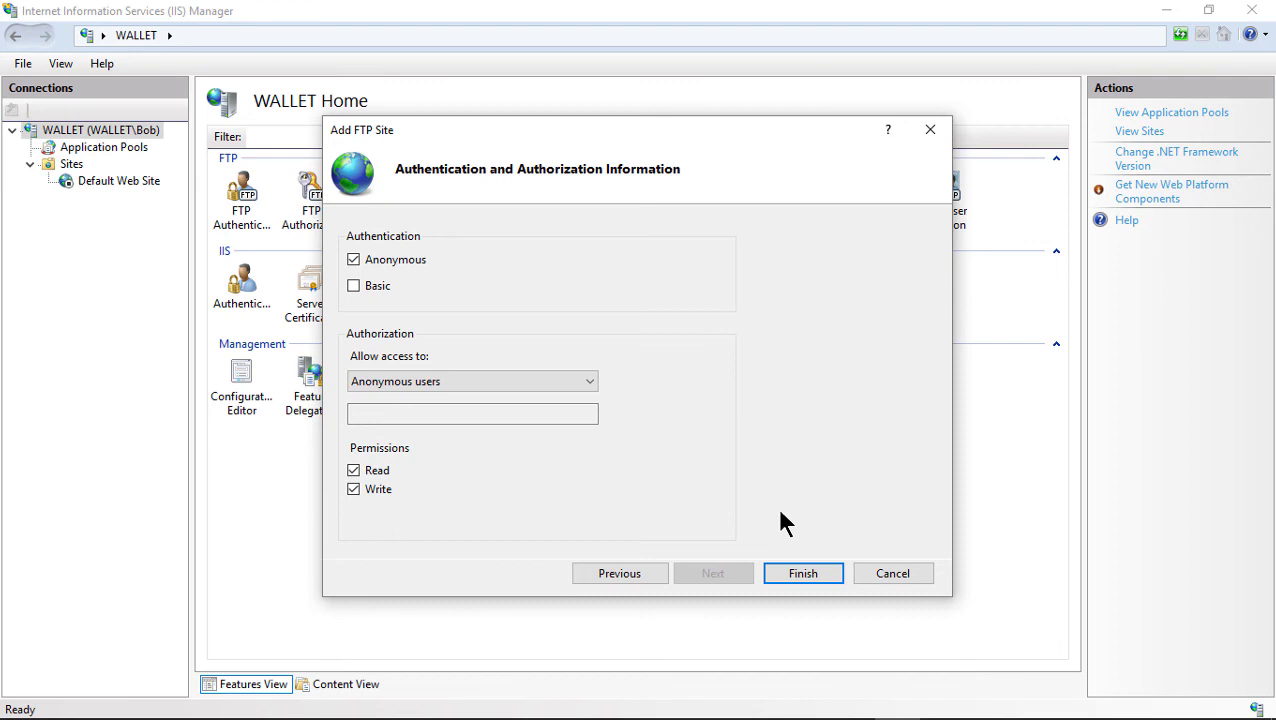
click(800, 574)
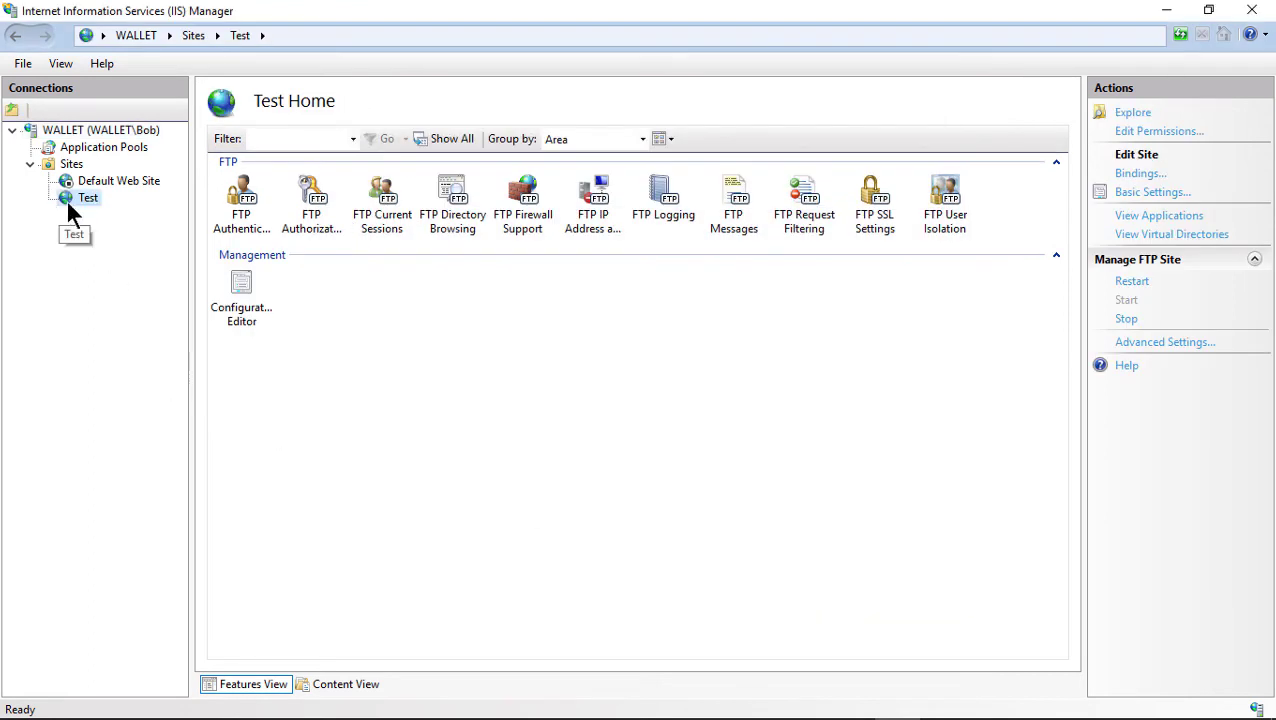
Review the Test site's FTP Authentication, FTP Authorization Rules and FTP Firewall Support settings, returning to the site's home page.
double_click(249, 205)
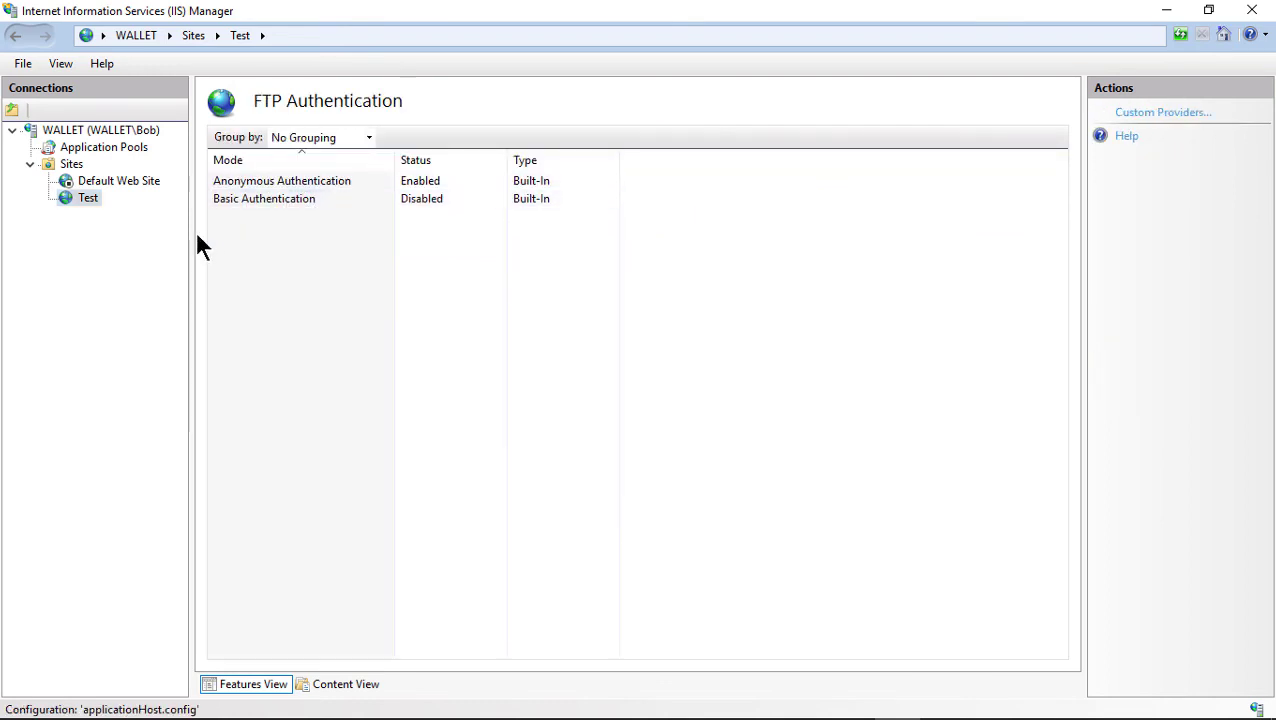
click(85, 196)
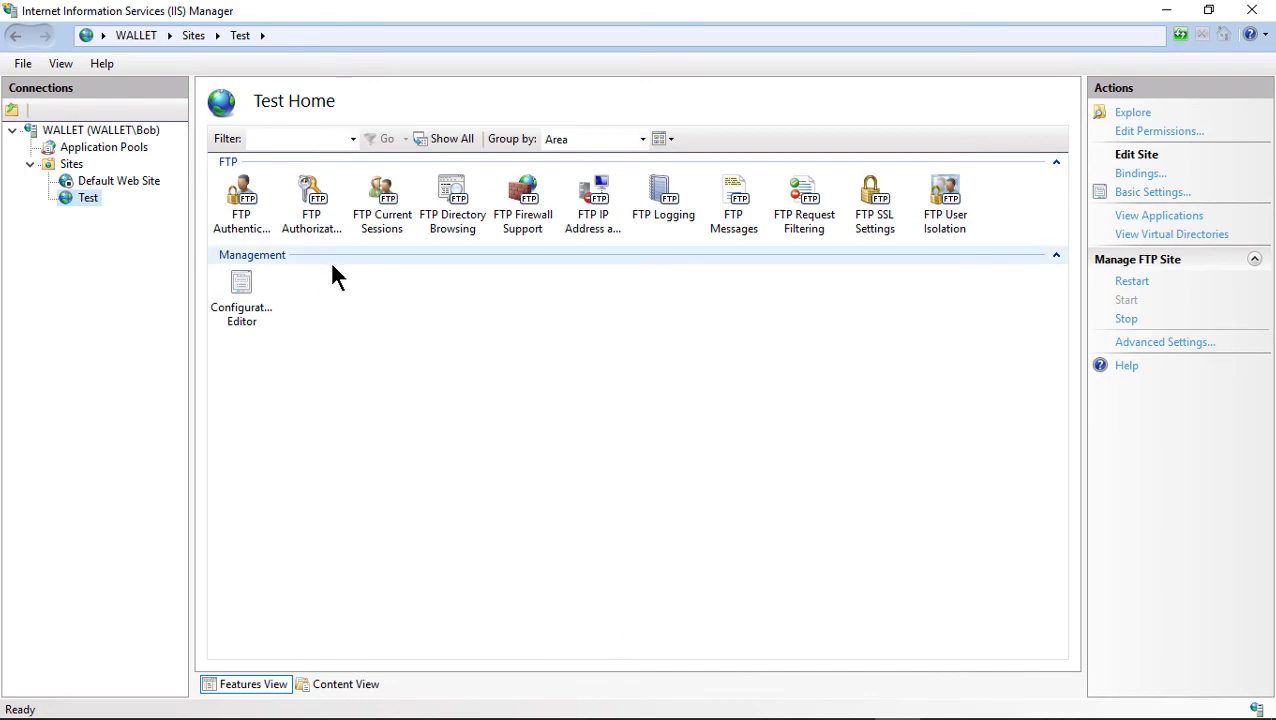
double_click(313, 200)
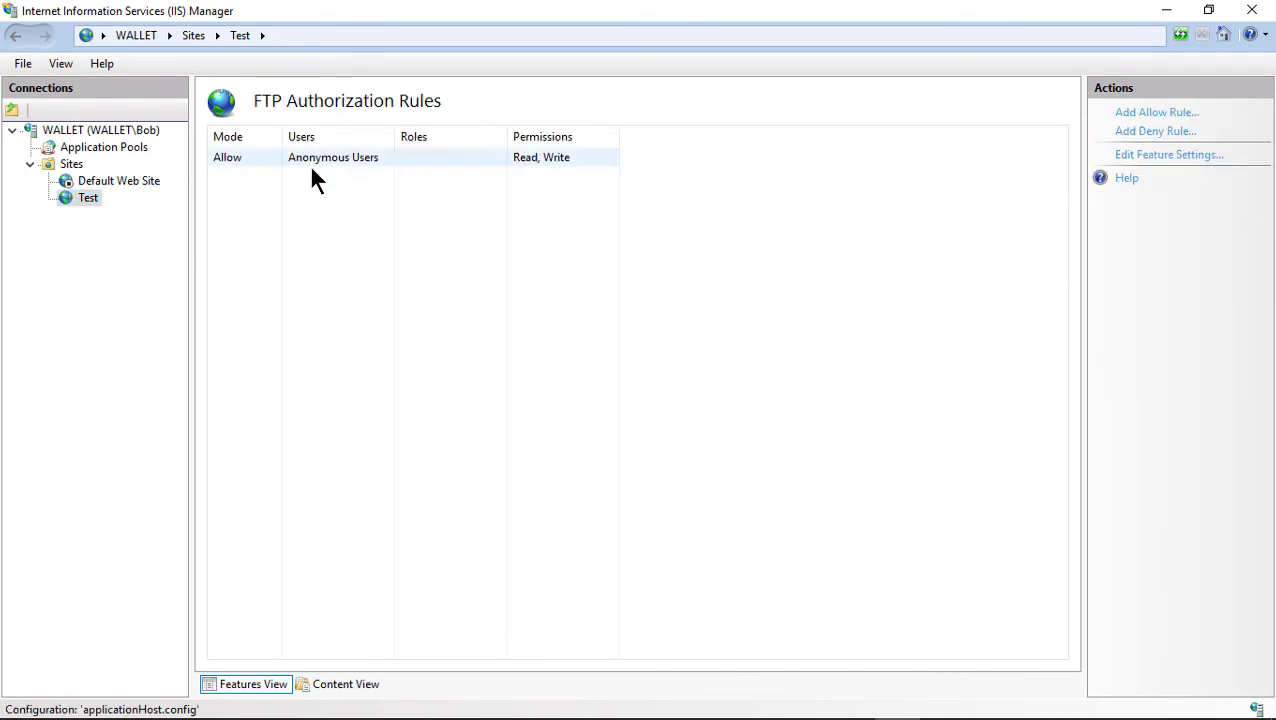
click(85, 199)
click(86, 198)
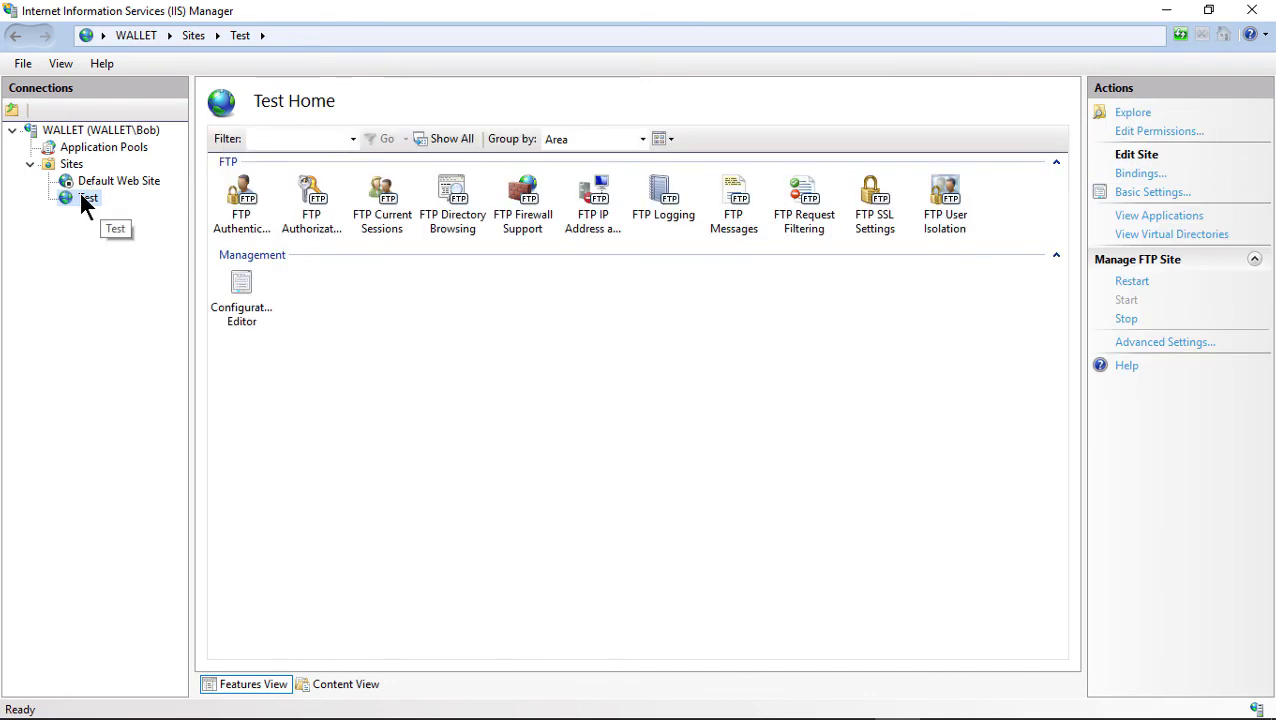
double_click(531, 200)
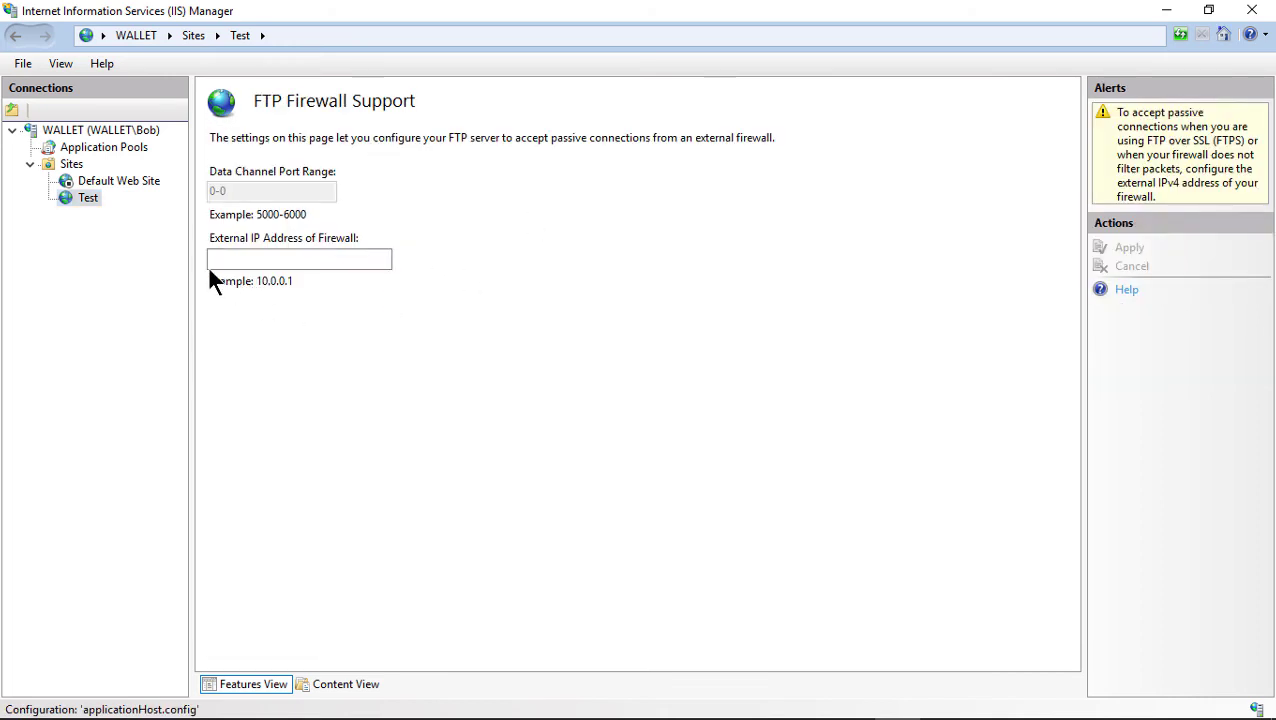
click(86, 198)
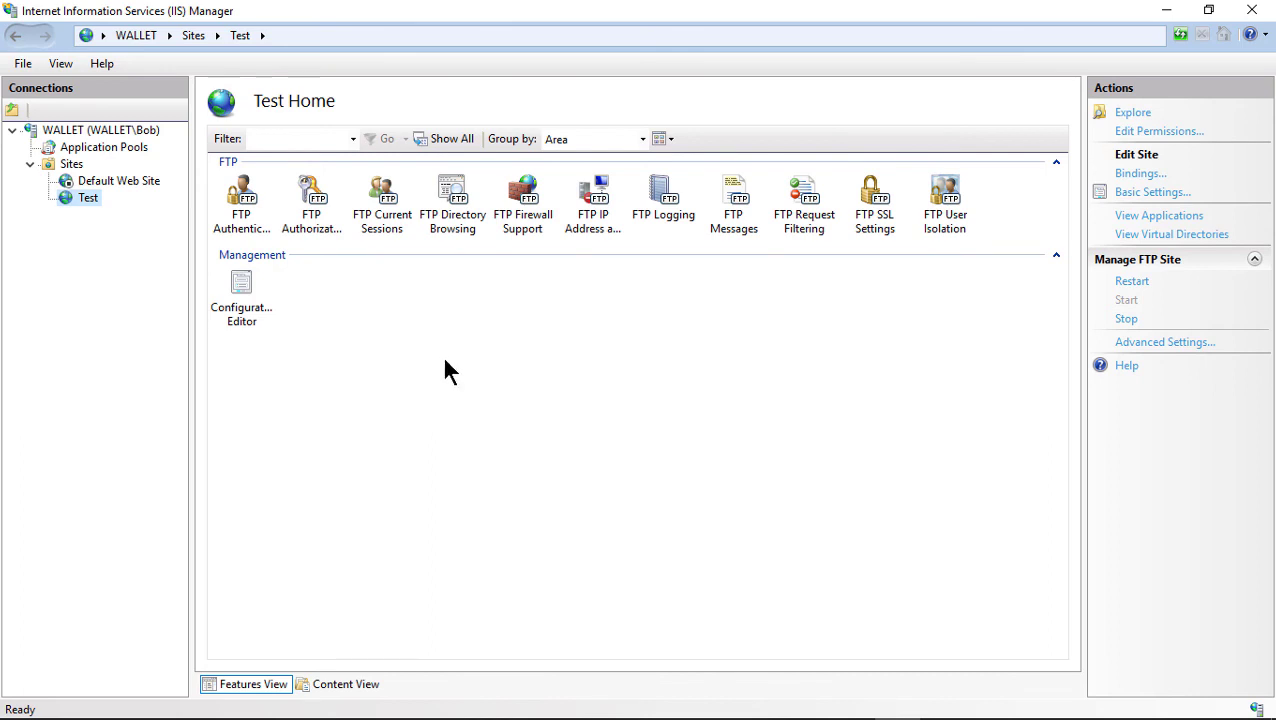
Open Command Prompt over IIS Manager and try to connect to the FTP server with "ftp localhost".
mouse_move(282, 716)
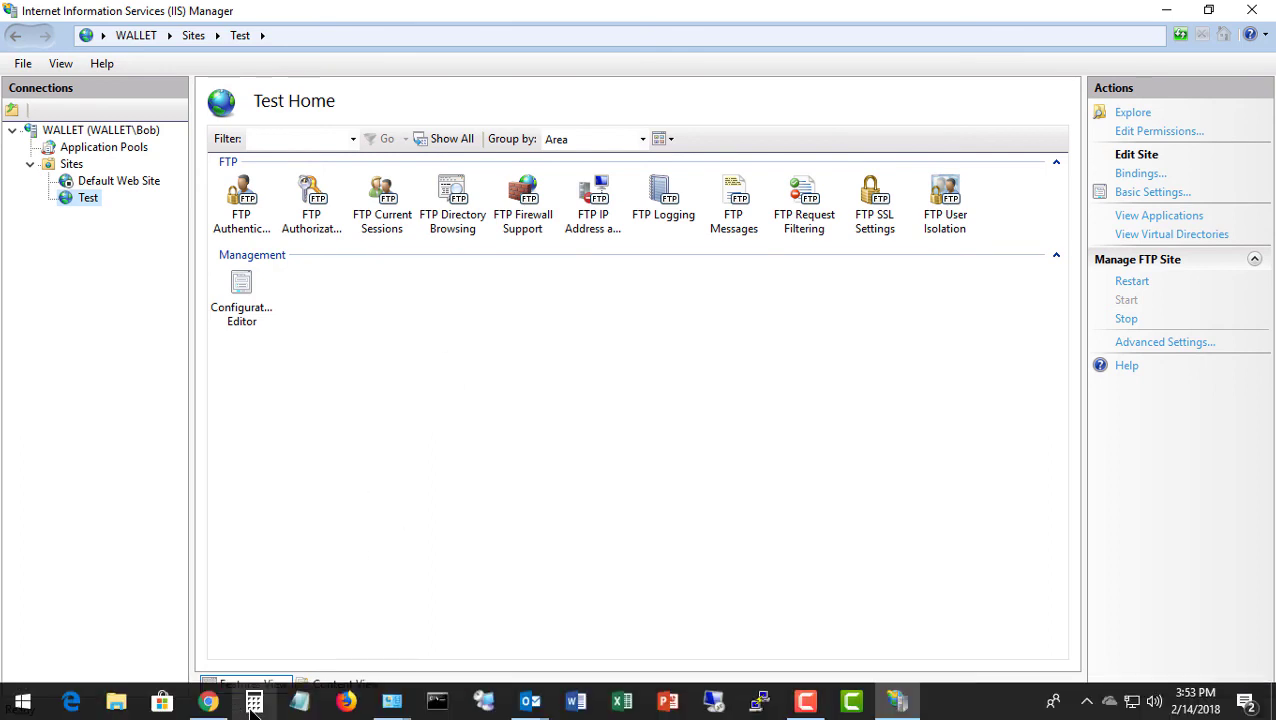
click(437, 703)
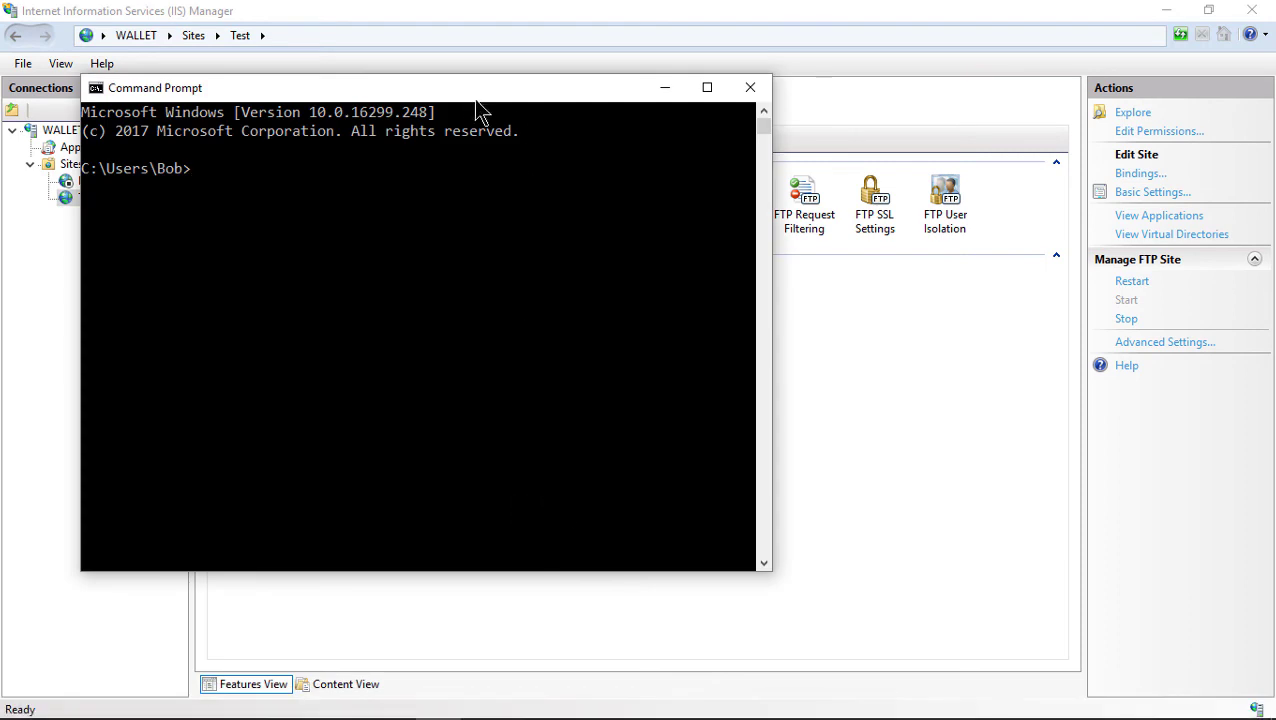
drag(471, 98, 709, 111)
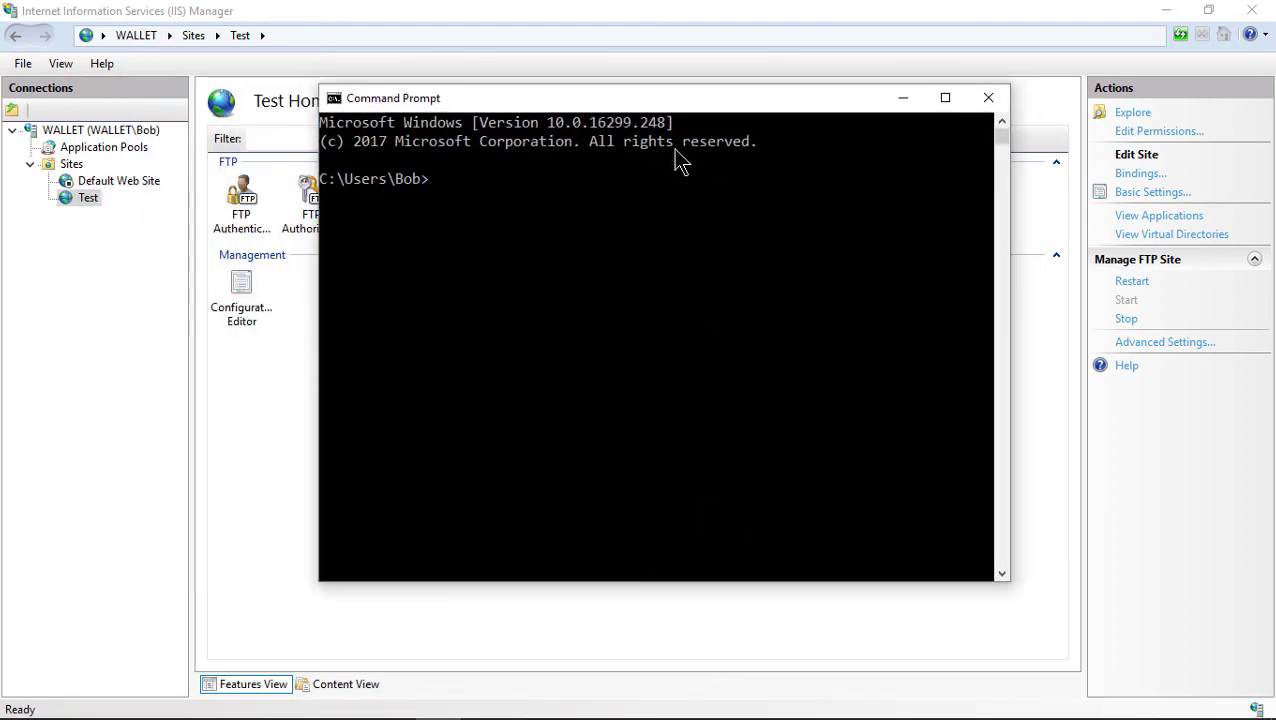
text(ftp localhost)
key(Return)
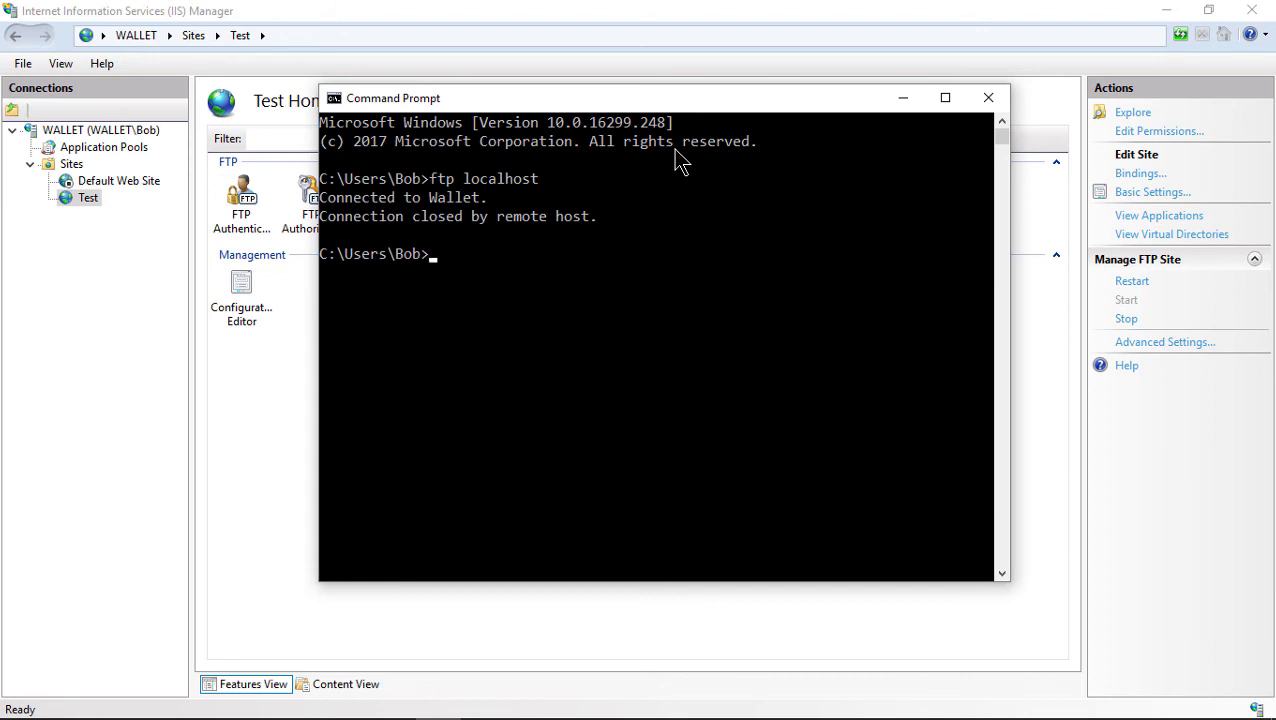
Run ipconfig to examine the IPv4 addresses assigned to the computer.
text(ipconfig)
key(Return)
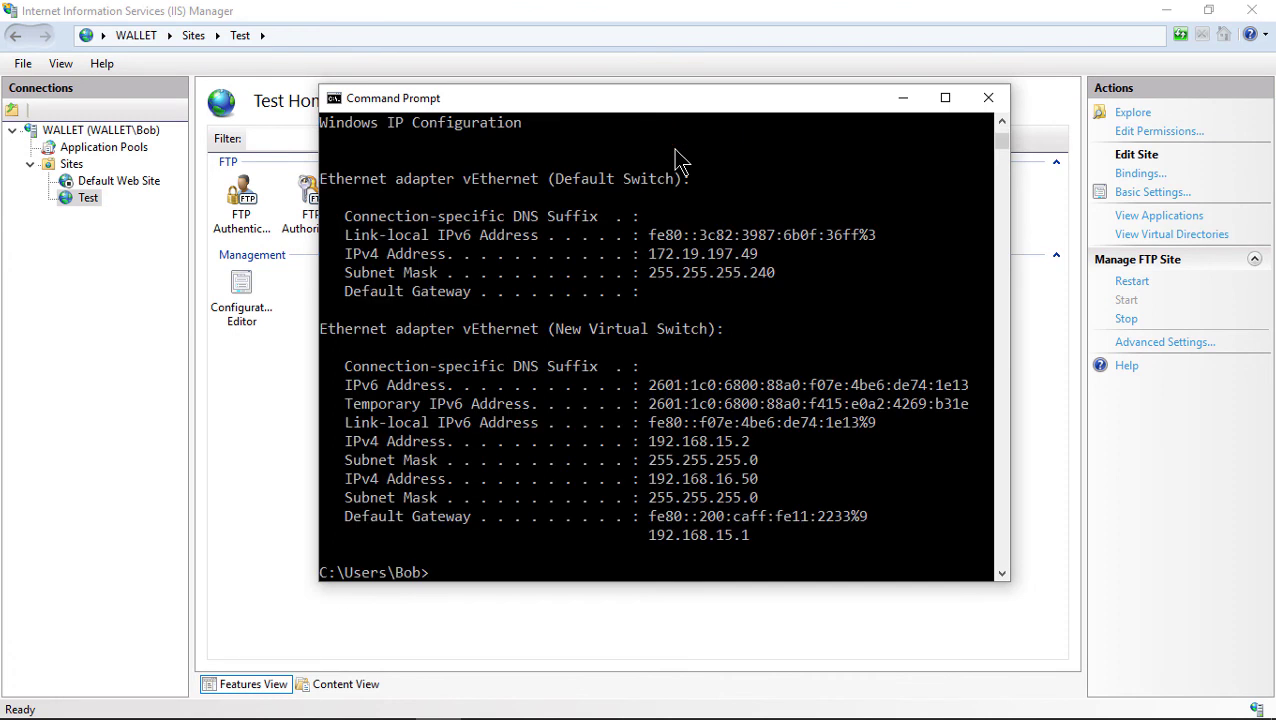
drag(650, 441, 772, 446)
click(506, 473)
Connect to the FTP site's bound address with "ftp 192.168.16.50".
text(tel)
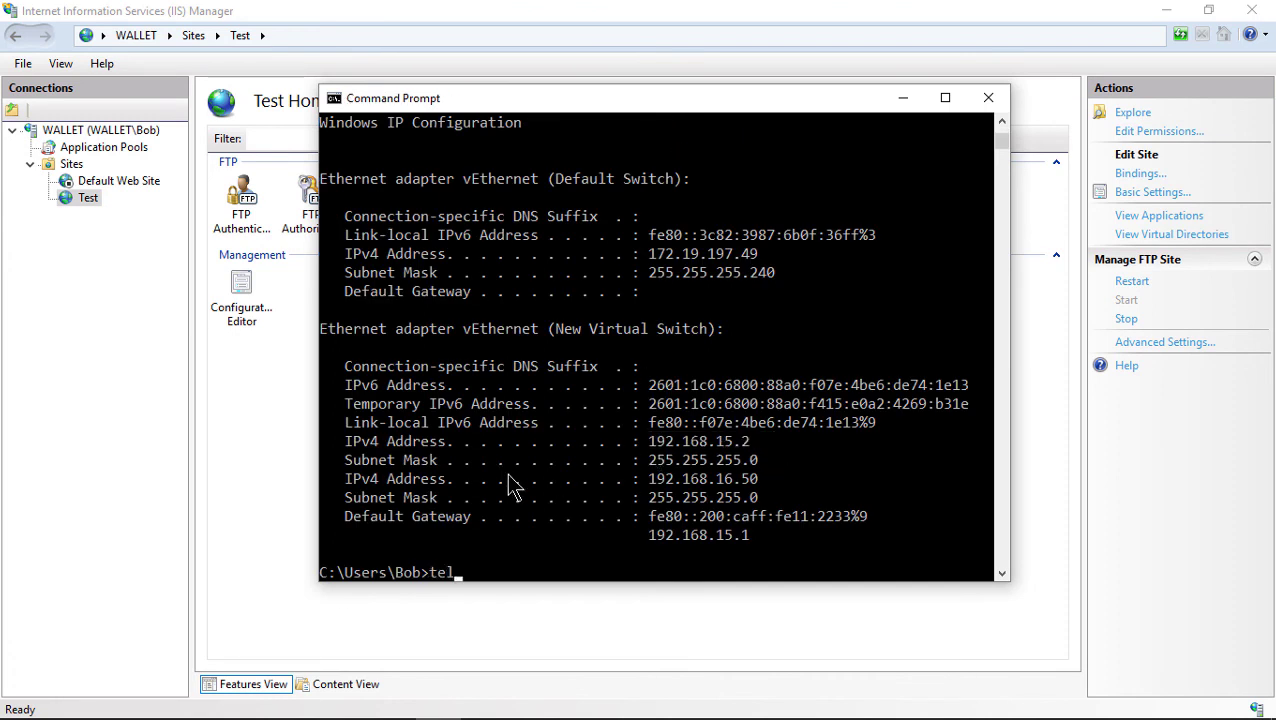
text(ne)
key(BackSpace)
key(BackSpace)
key(BackSpace)
key(BackSpace)
key(BackSpace)
text(ftp 192.168.16.50)
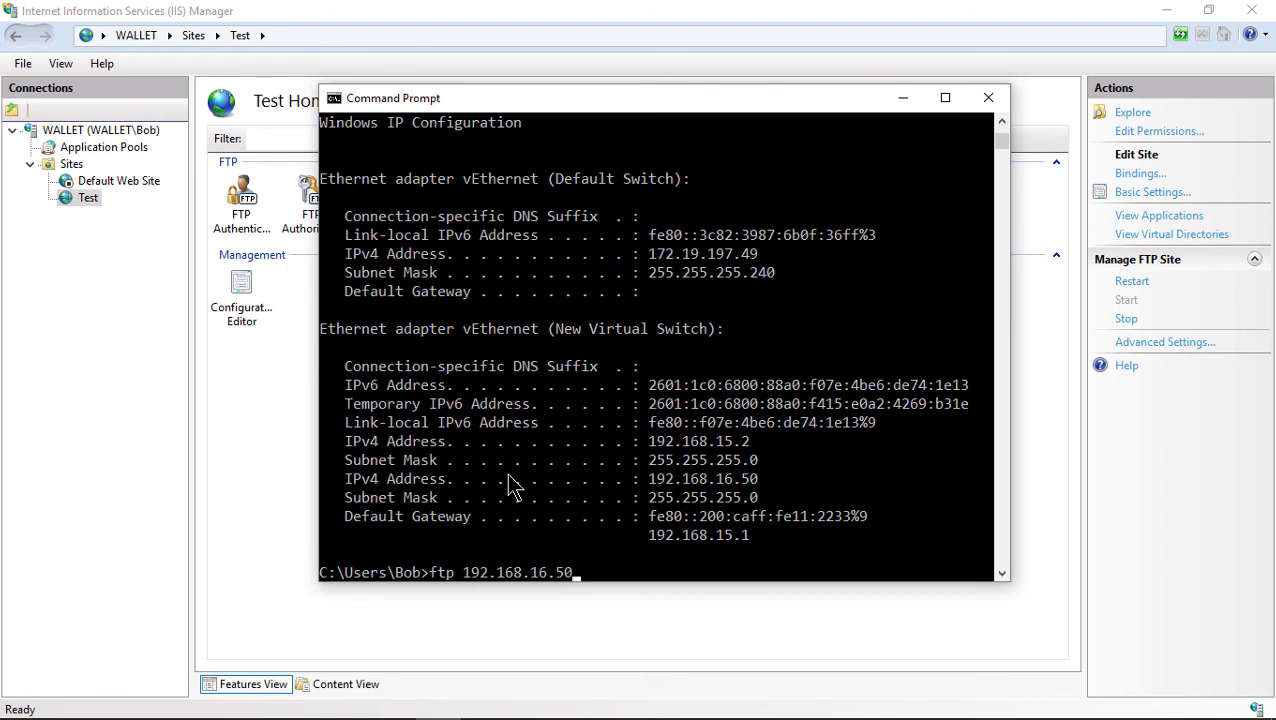
key(Return)
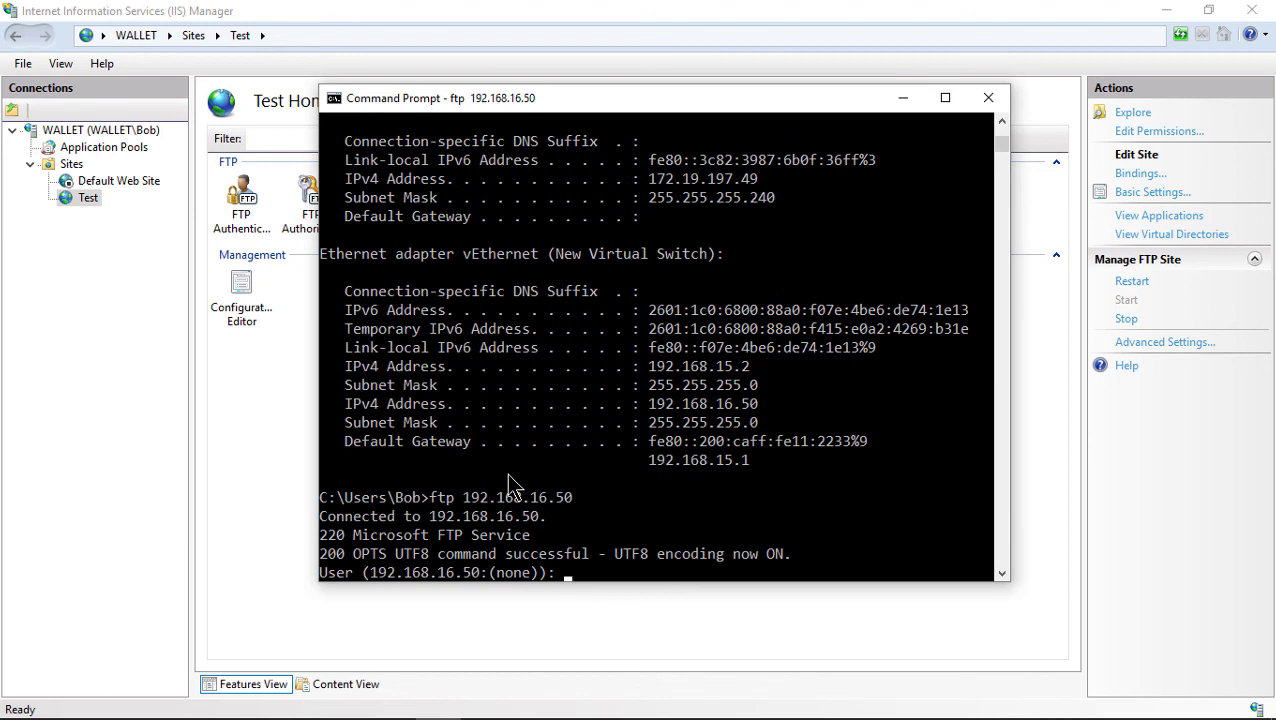
Log in to the FTP server as anonymous with a blank password and list the directory with ls.
text(anonymous)
key(Return)
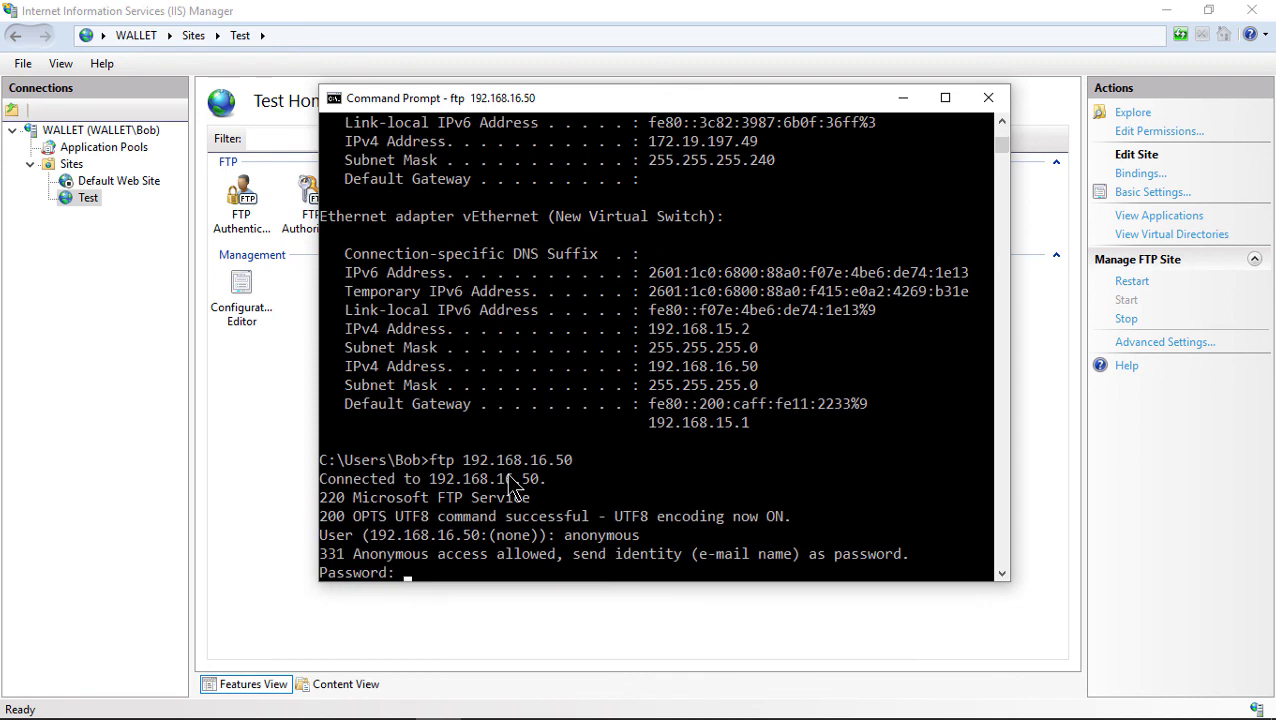
key(Return)
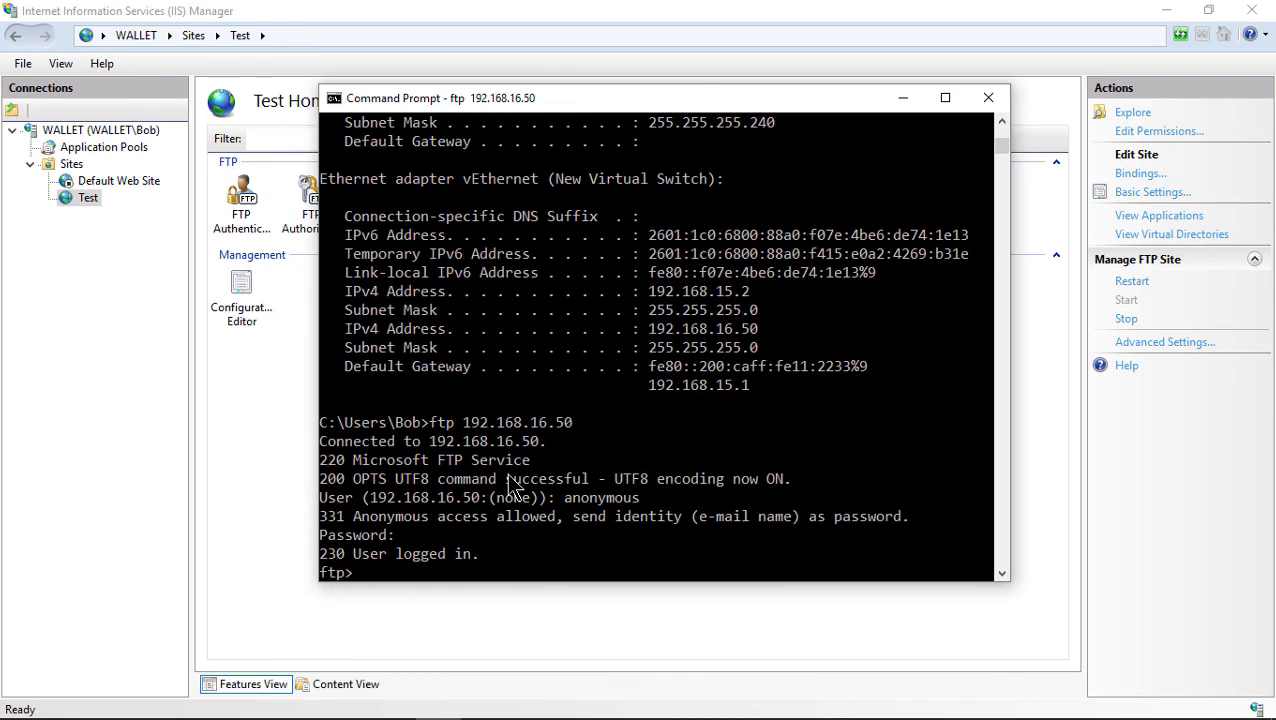
text(ls)
key(Return)
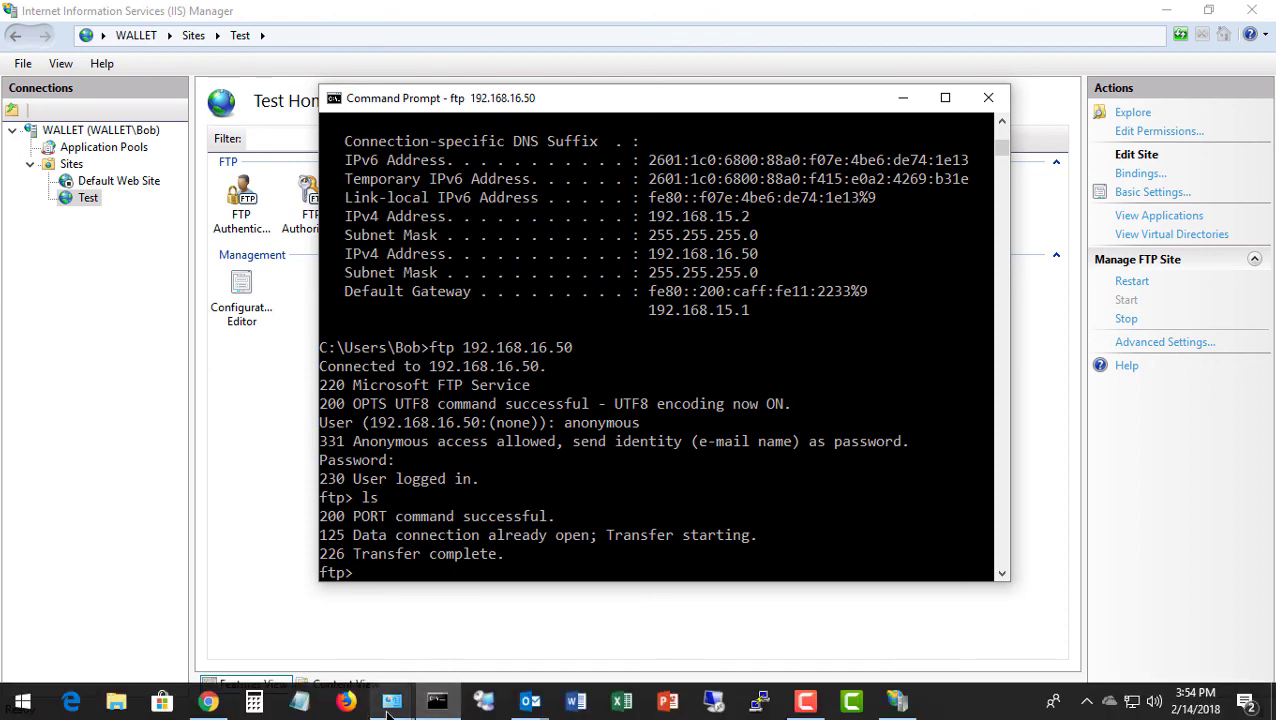
Switch to the Windows Defender Firewall settings and turn the firewall off for both private and public networks.
click(392, 702)
click(316, 596)
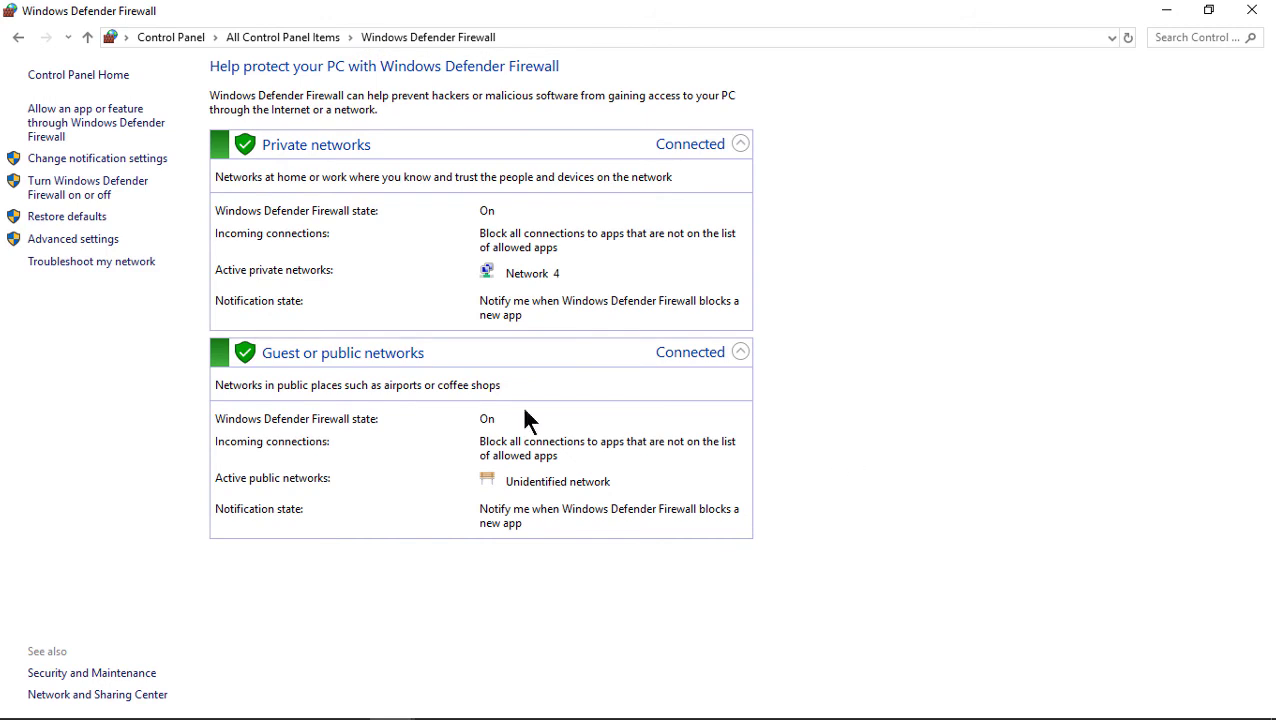
click(80, 188)
click(452, 212)
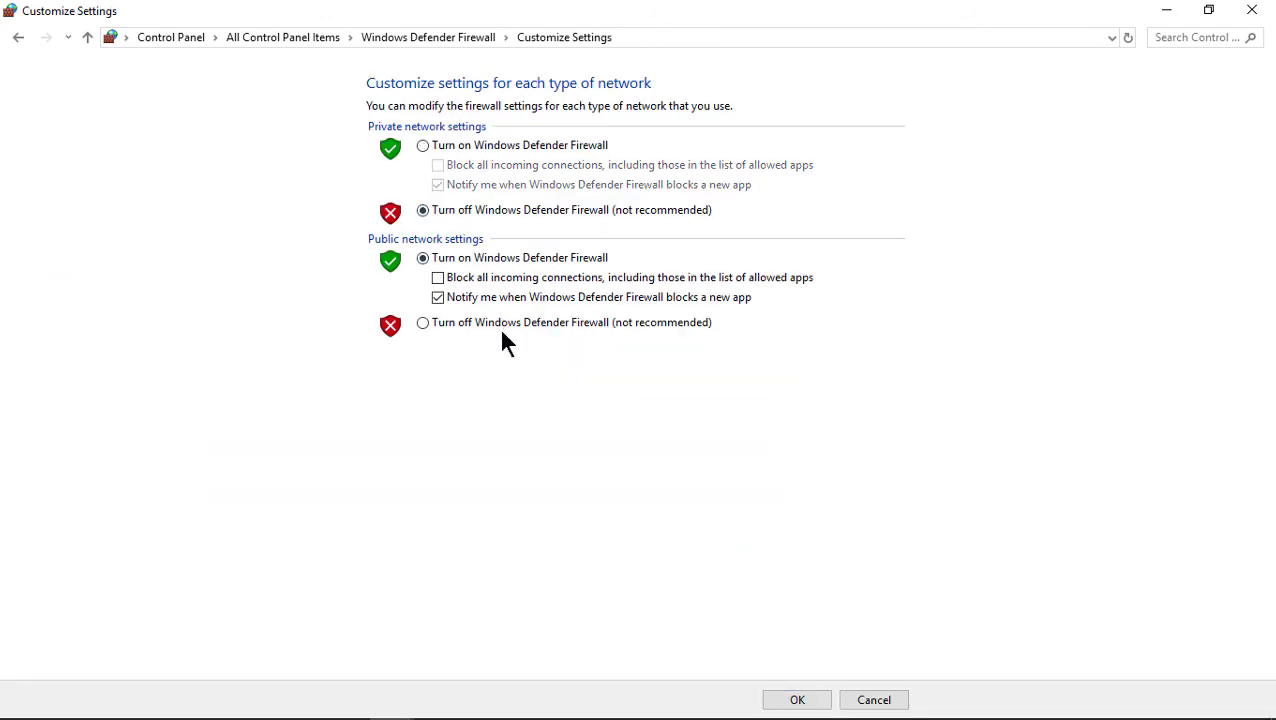
click(504, 328)
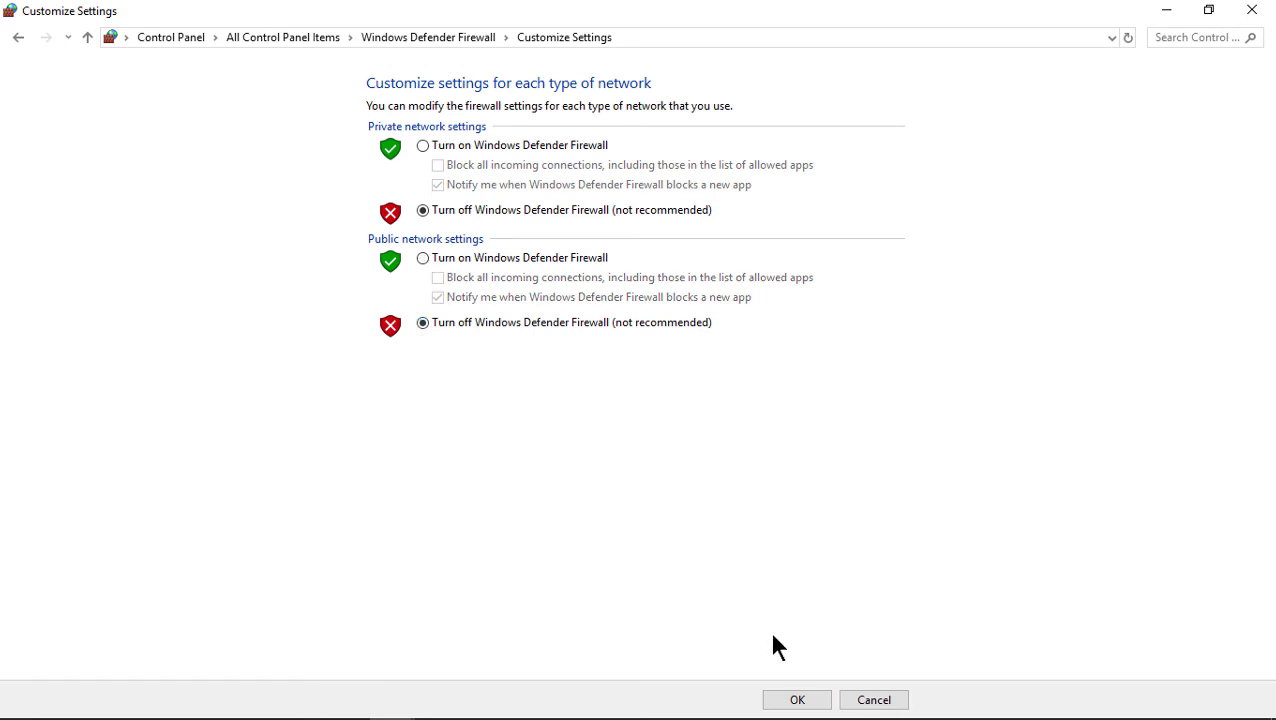
click(787, 702)
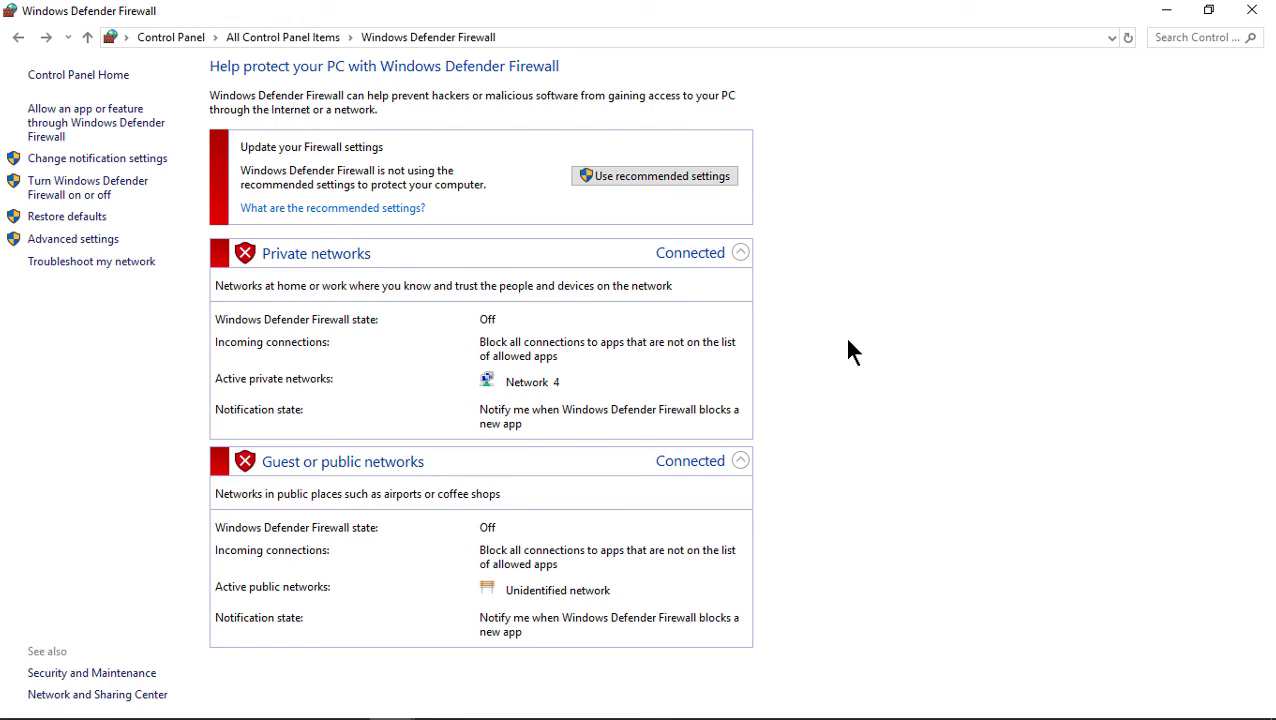
Restore the recommended Windows Defender Firewall settings and close the firewall window.
click(663, 175)
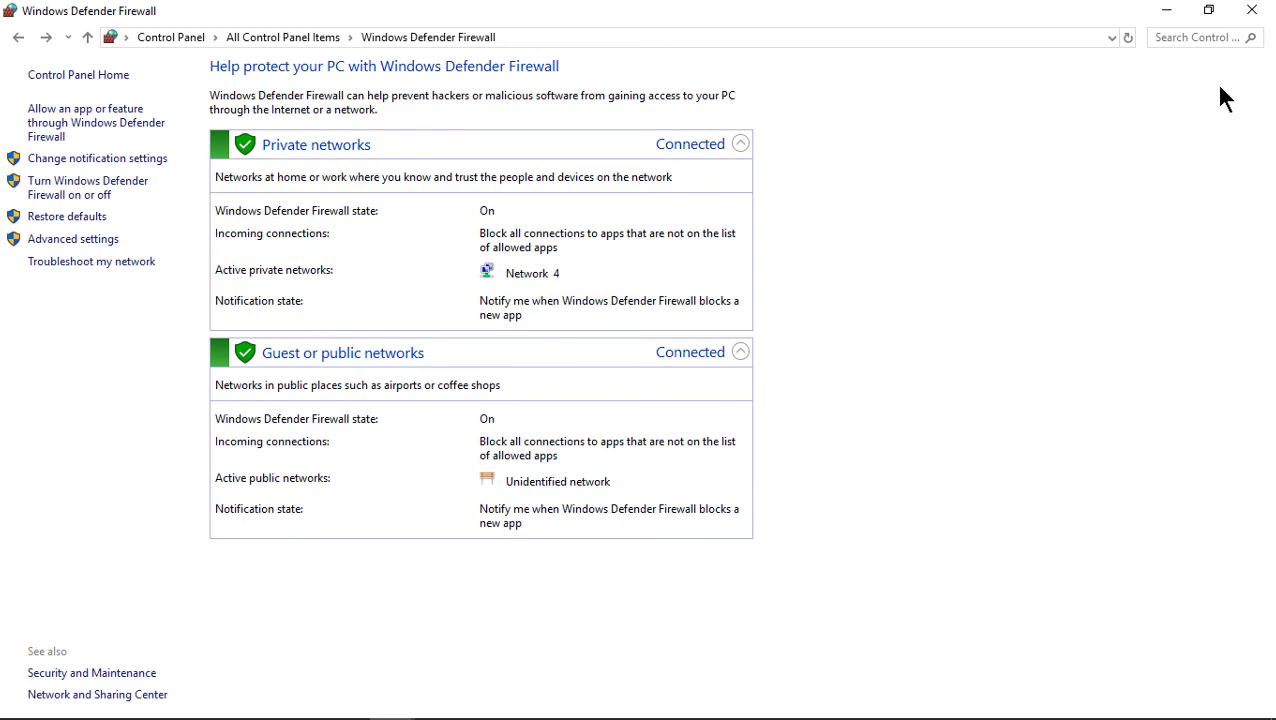
click(1251, 10)
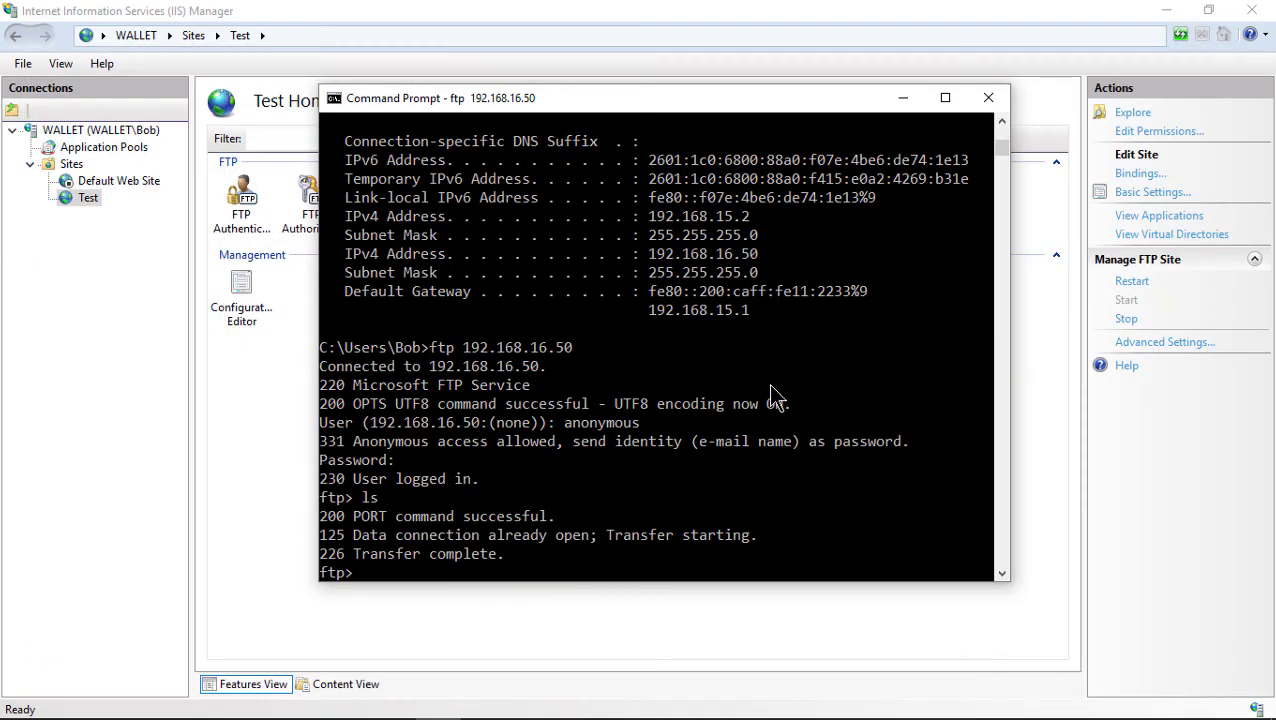